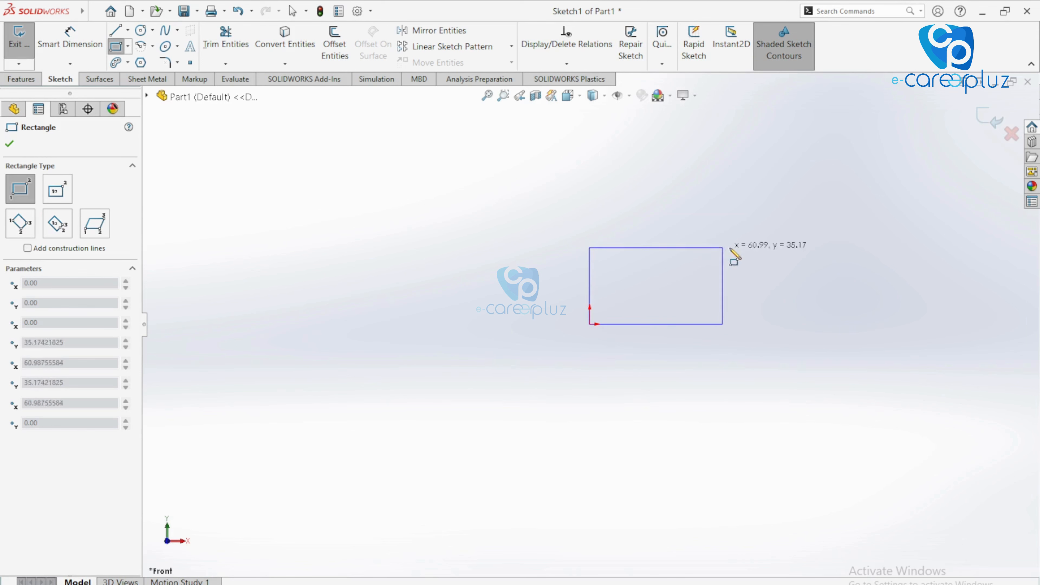
Dimension the rectangle to 20 mm high and 100 mm long
{"action": "left_click", "coordinate": [71, 36]}
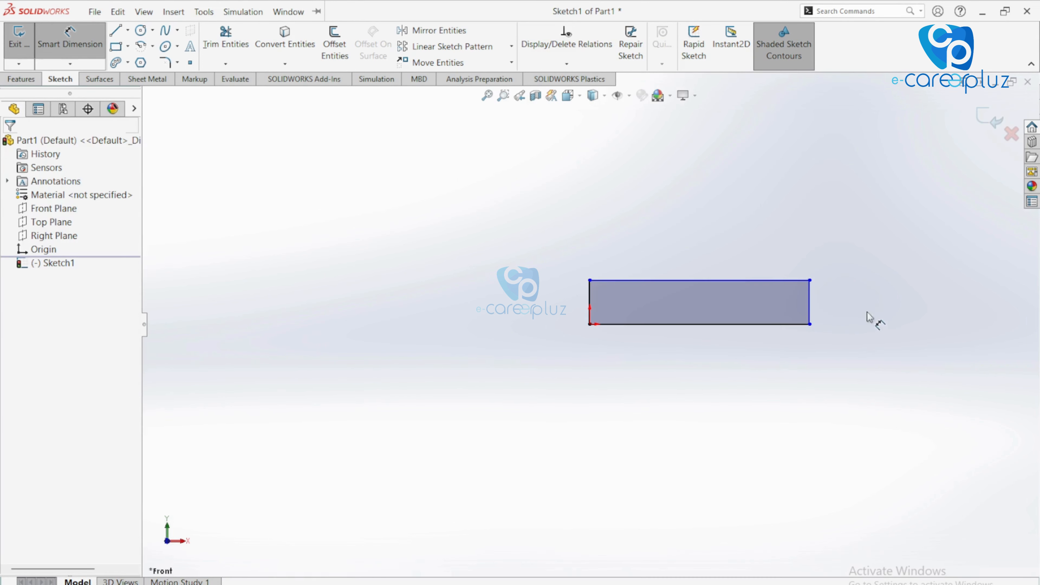
{"action": "left_click", "coordinate": [811, 311]}
{"action": "left_click", "coordinate": [826, 306]}
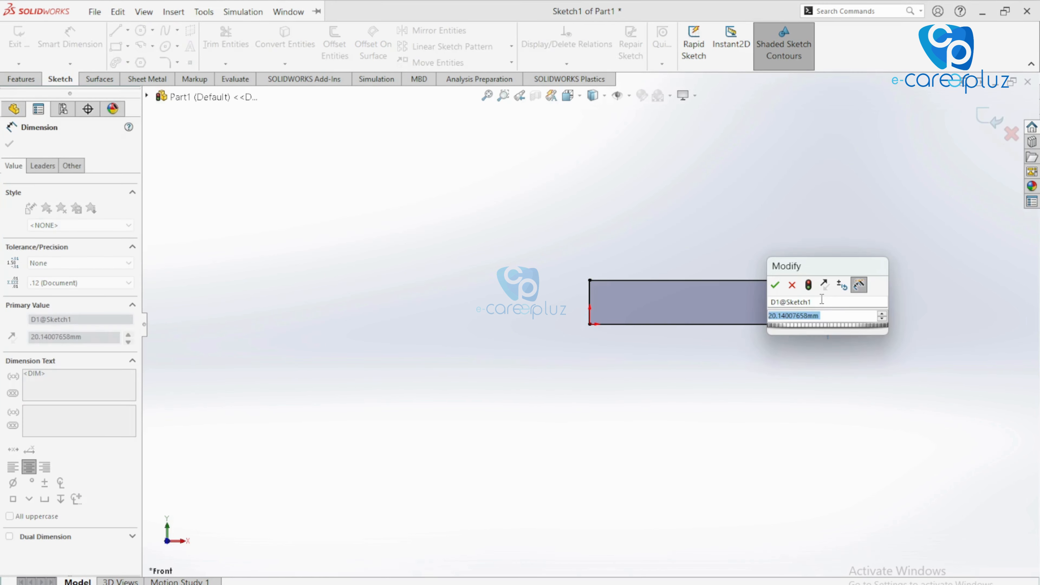
{"action": "type", "text": "20"}
{"action": "key", "text": "Return"}
{"action": "left_click", "coordinate": [790, 331]}
{"action": "left_click", "coordinate": [789, 366]}
{"action": "key", "text": "Return"}
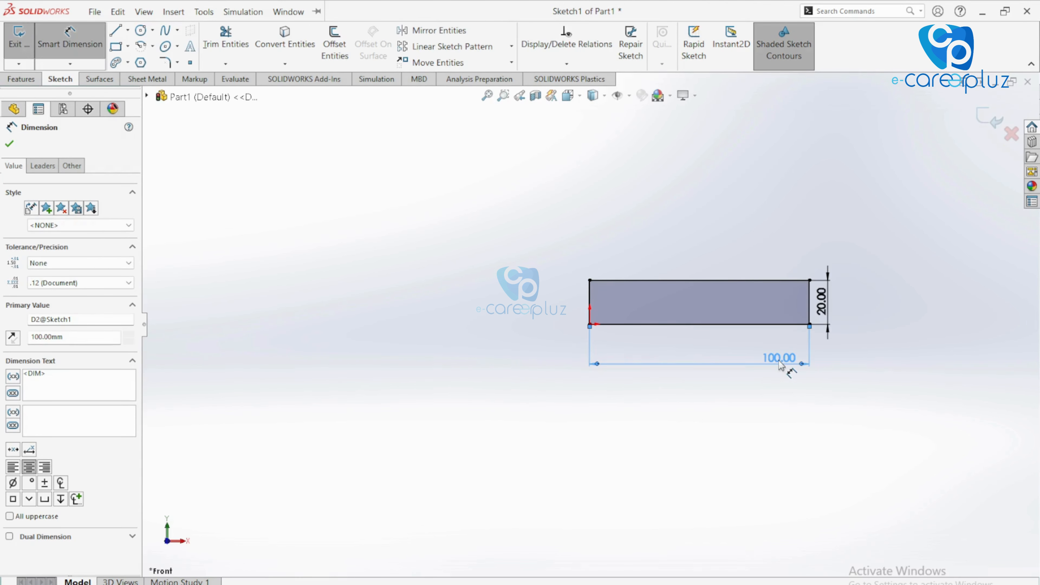
{"action": "left_click", "coordinate": [9, 144]}
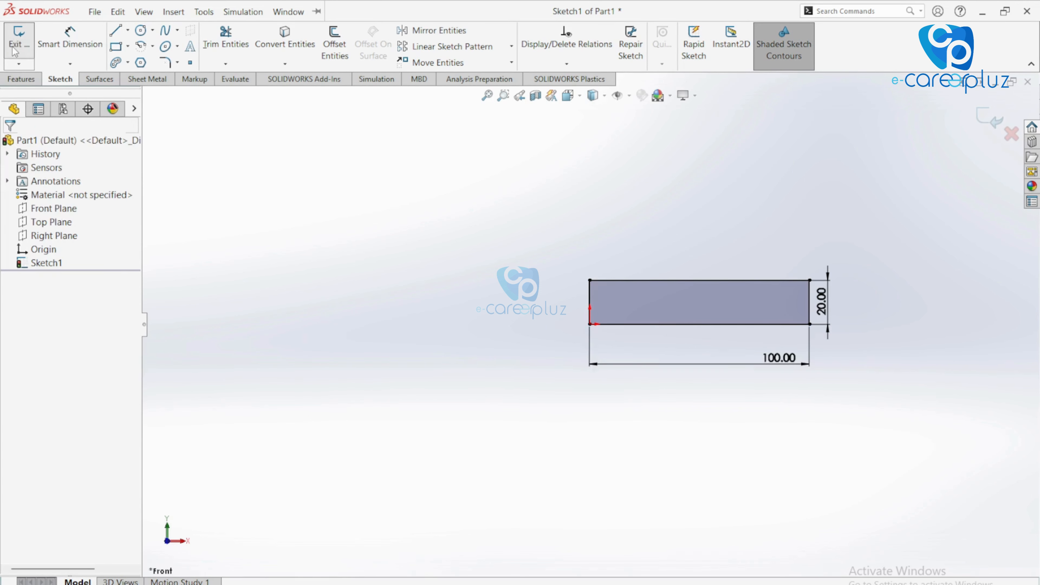
Revolve the sketch about its bottom edge into a solid cylinder and show the Custom Properties pane
{"action": "left_click", "coordinate": [18, 39]}
{"action": "left_click", "coordinate": [70, 43]}
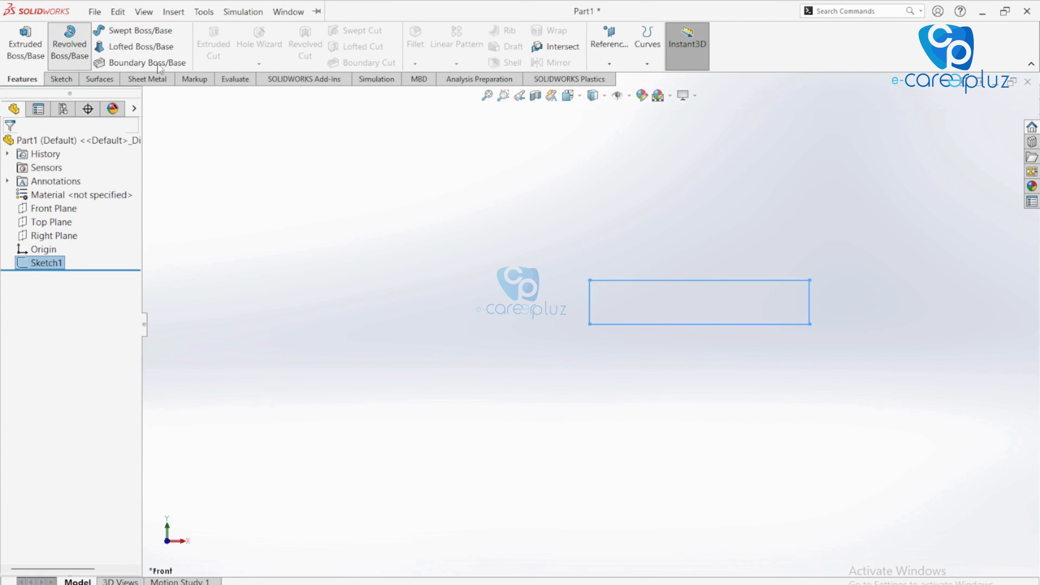
{"action": "left_click", "coordinate": [660, 408]}
{"action": "scroll", "coordinate": [700, 369], "scroll_direction": "up", "scroll_amount": 5}
{"action": "left_click", "coordinate": [10, 145]}
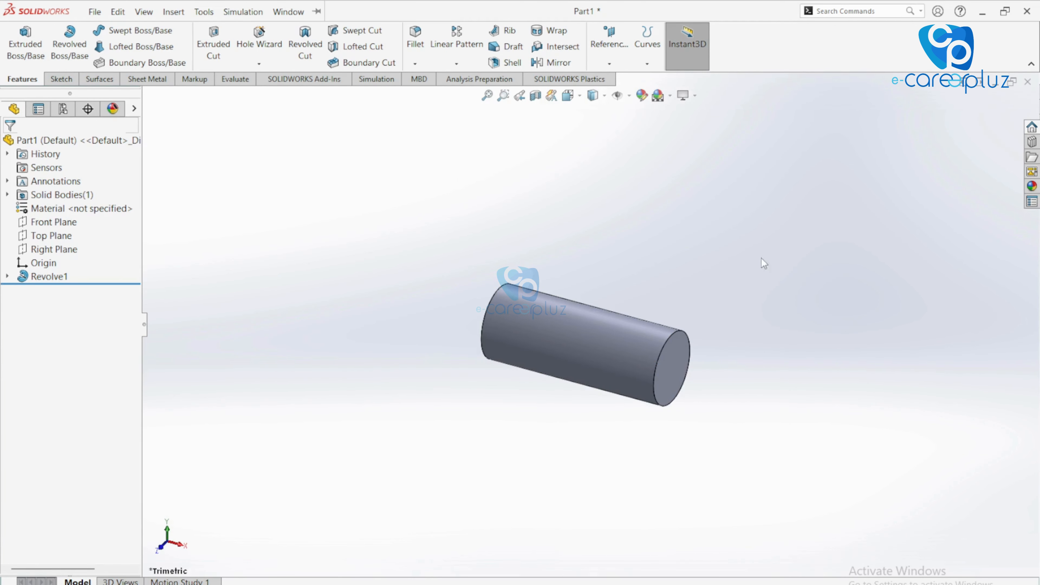
{"action": "left_click", "coordinate": [1031, 202]}
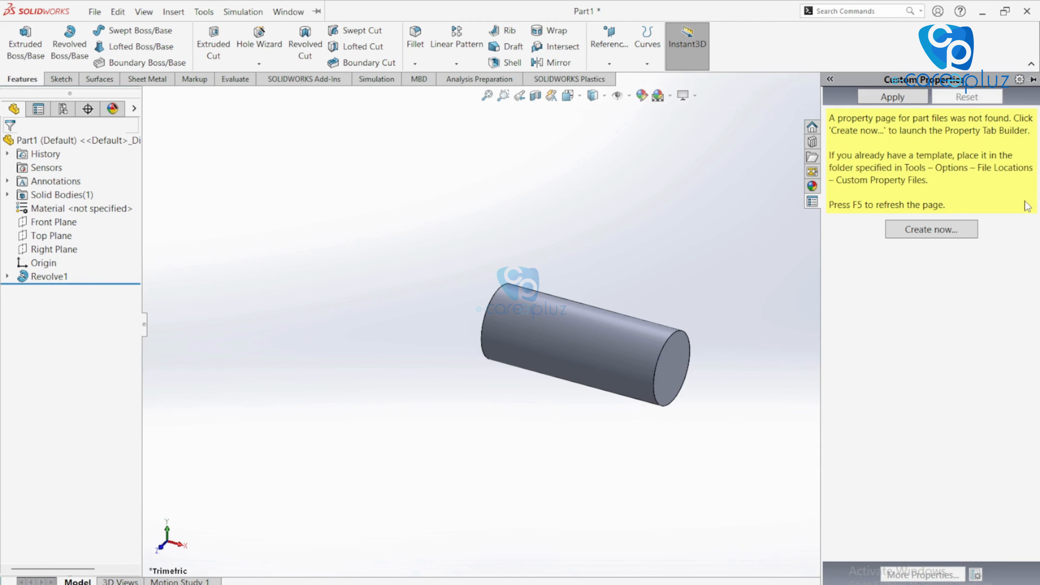
Collapse Custom Properties and launch Property Tab Builder from the SOLIDWORKS Resources pane
{"action": "left_click", "coordinate": [700, 234]}
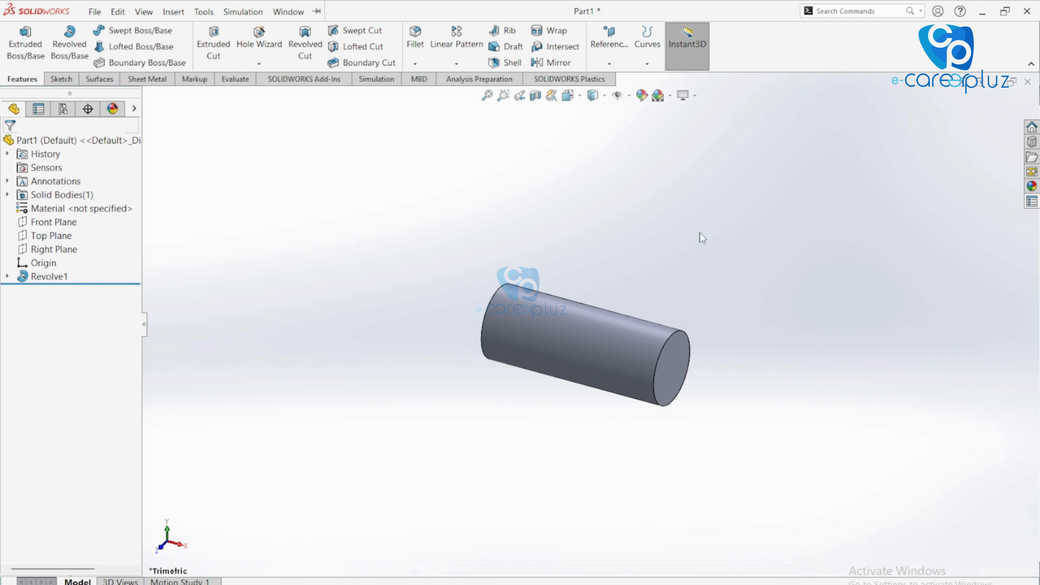
{"action": "left_click", "coordinate": [1033, 133]}
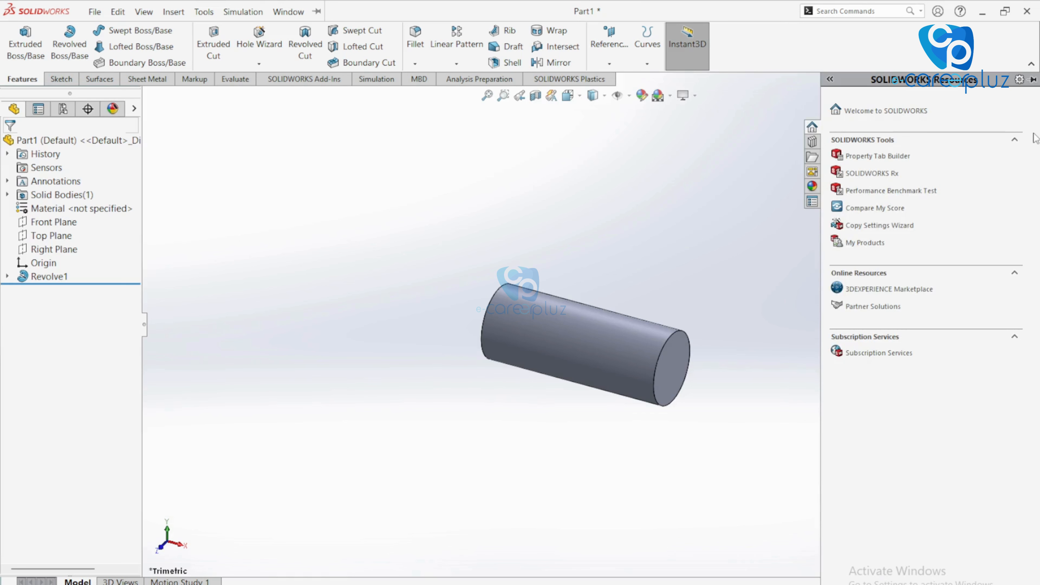
{"action": "left_click", "coordinate": [894, 162]}
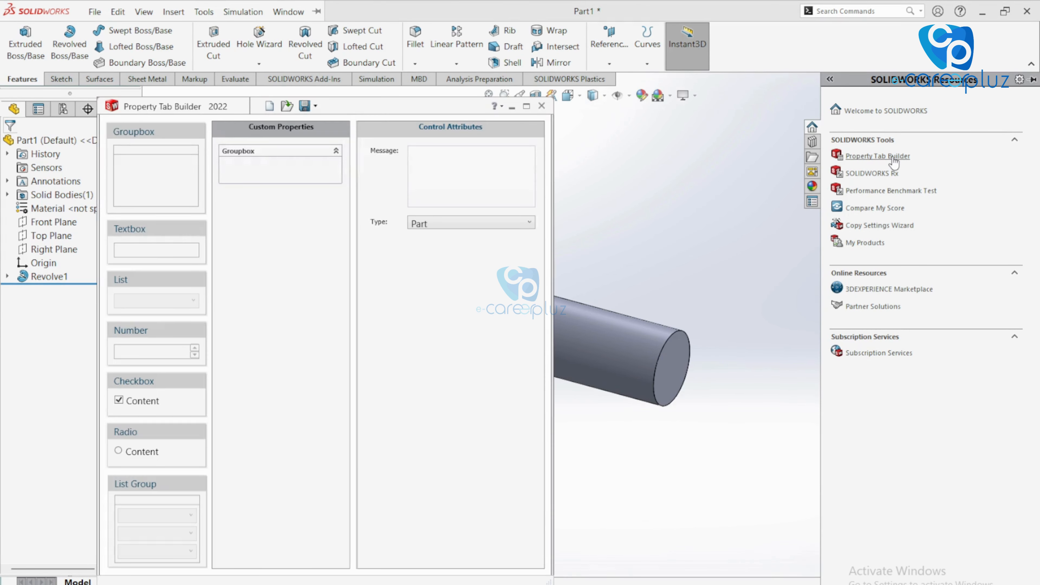
Change the groupbox caption from 'Groupbox' to 'Part Properties'
{"action": "left_click_drag", "start_coordinate": [412, 110], "coordinate": [439, 84]}
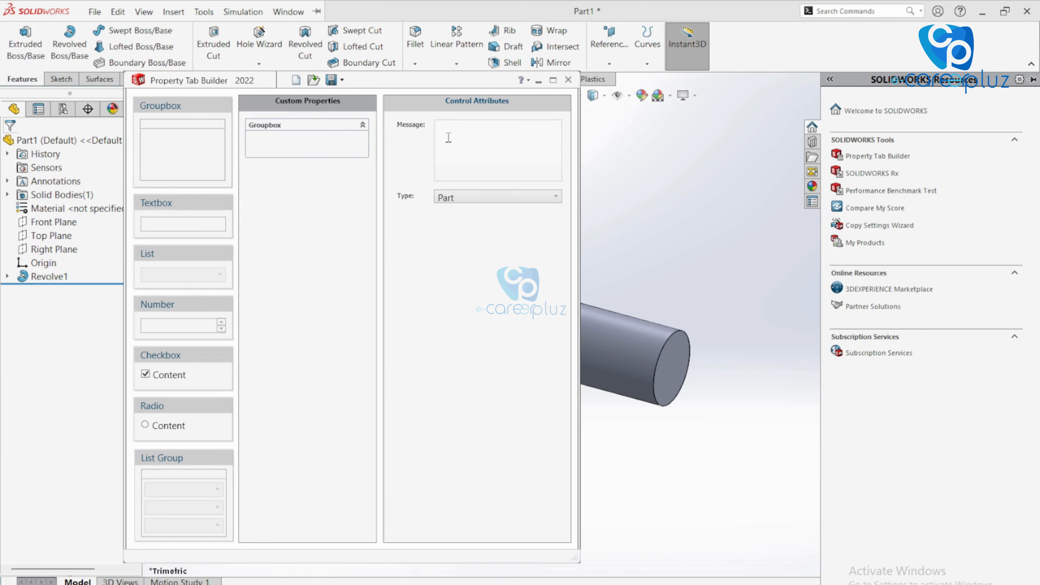
{"action": "left_click", "coordinate": [323, 137]}
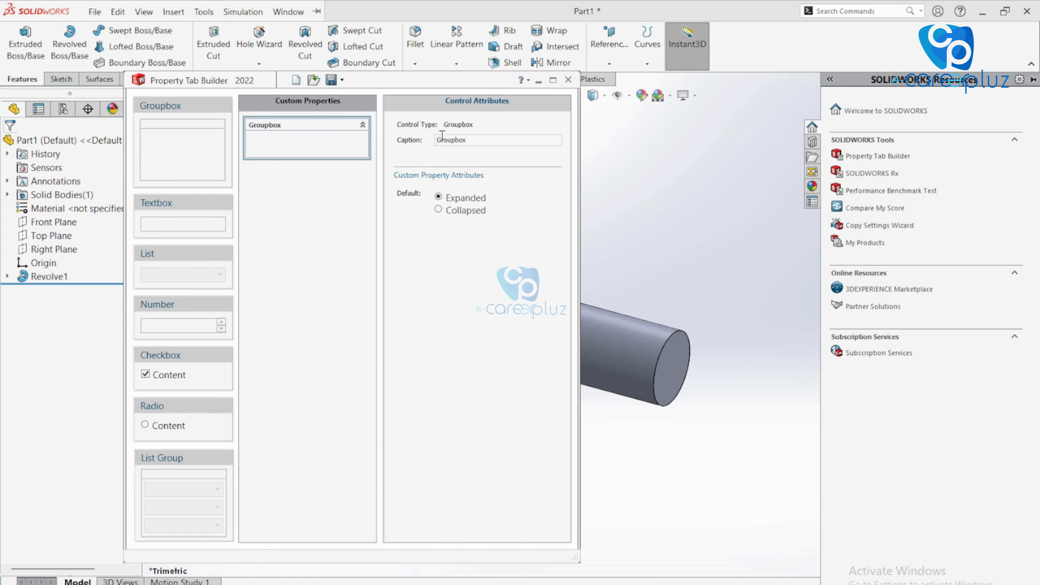
{"action": "double_click", "coordinate": [467, 140]}
{"action": "type", "text": "Part Properties"}
{"action": "left_click", "coordinate": [326, 277]}
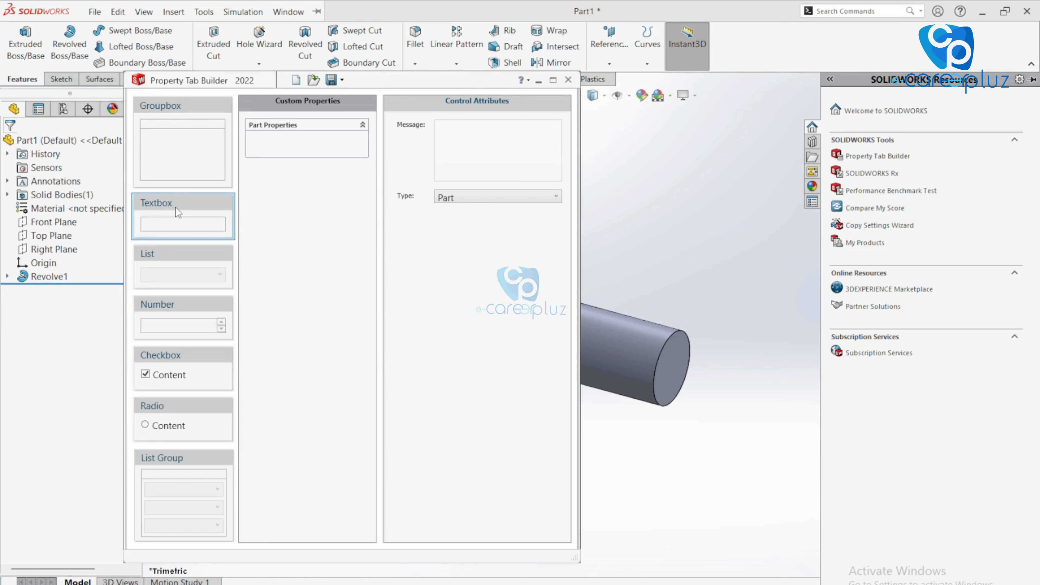
Add a textbox captioned and named 'Part Number', then place a List control beneath it
{"action": "left_click_drag", "start_coordinate": [176, 208], "coordinate": [307, 144]}
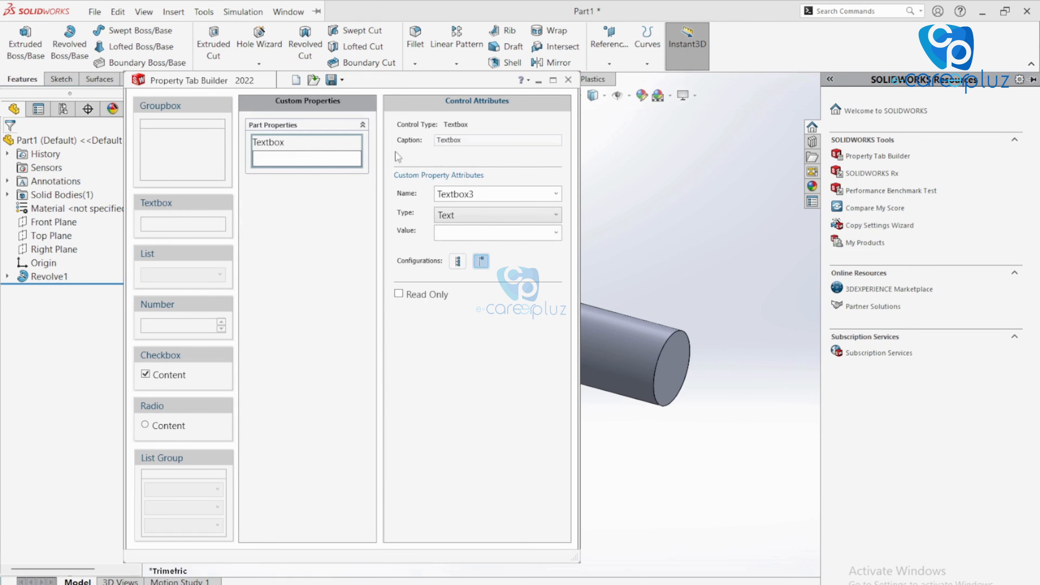
{"action": "double_click", "coordinate": [489, 140]}
{"action": "type", "text": "Part Number"}
{"action": "double_click", "coordinate": [476, 195]}
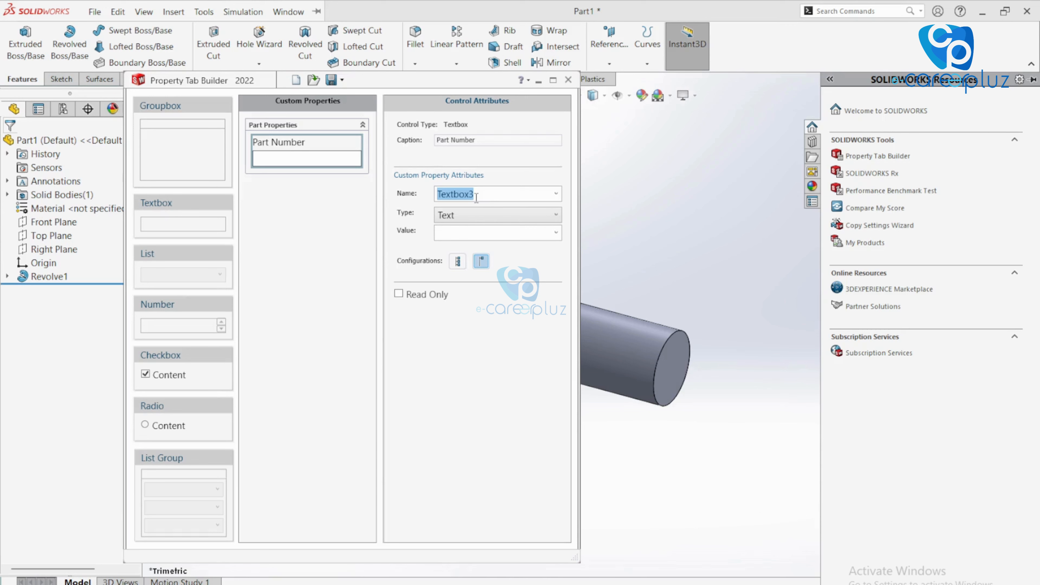
{"action": "type", "text": "Part Number"}
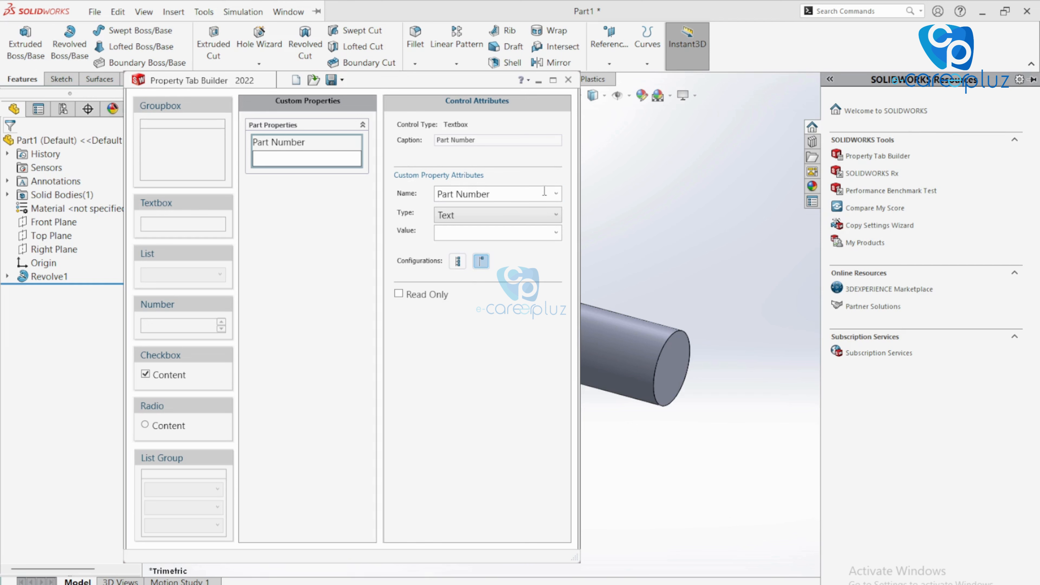
{"action": "left_click", "coordinate": [556, 194]}
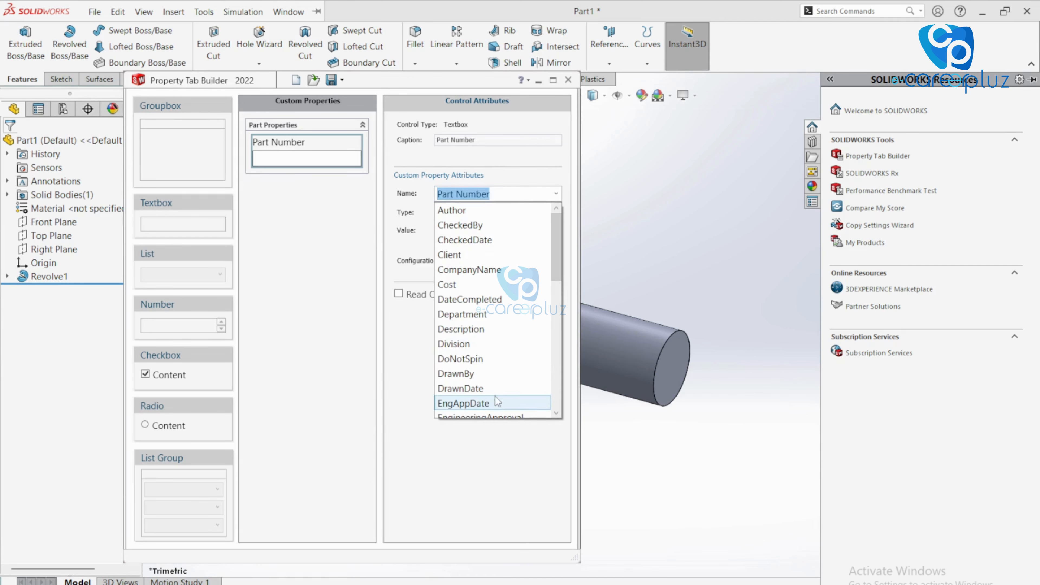
{"action": "scroll", "coordinate": [519, 294], "scroll_direction": "down", "scroll_amount": 8}
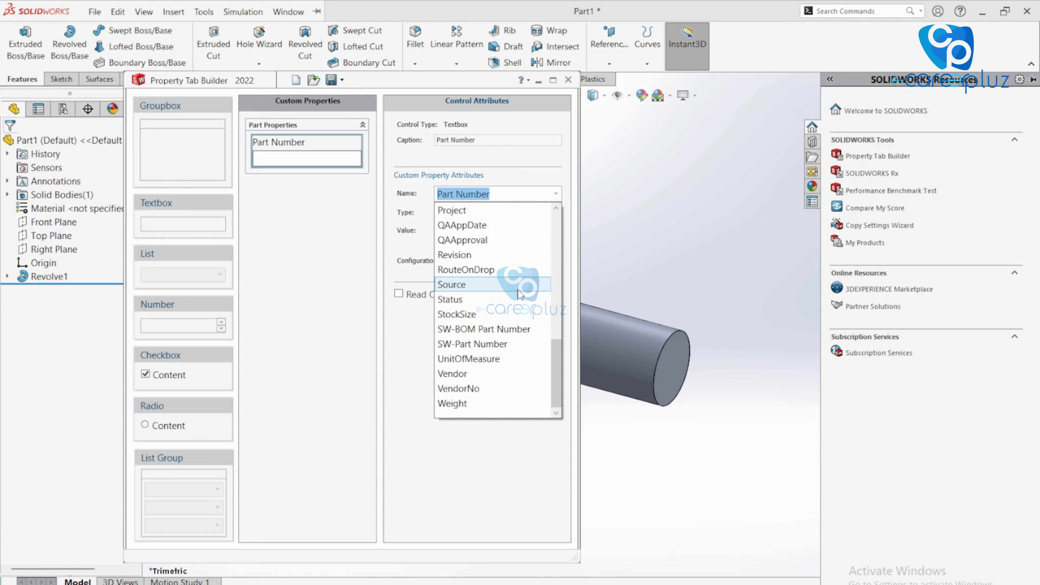
{"action": "left_click", "coordinate": [476, 480]}
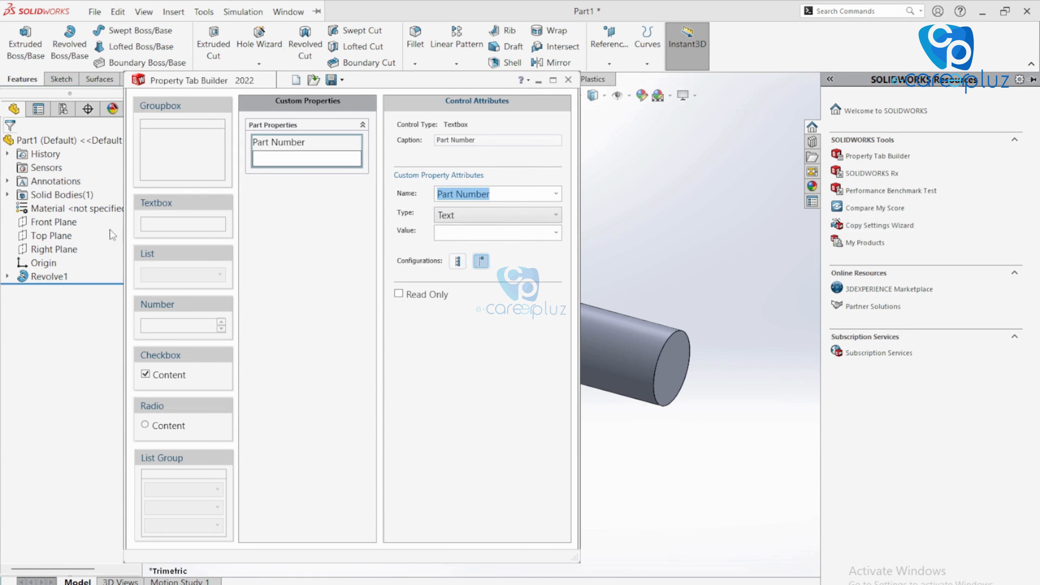
{"action": "left_click_drag", "start_coordinate": [198, 255], "coordinate": [315, 207]}
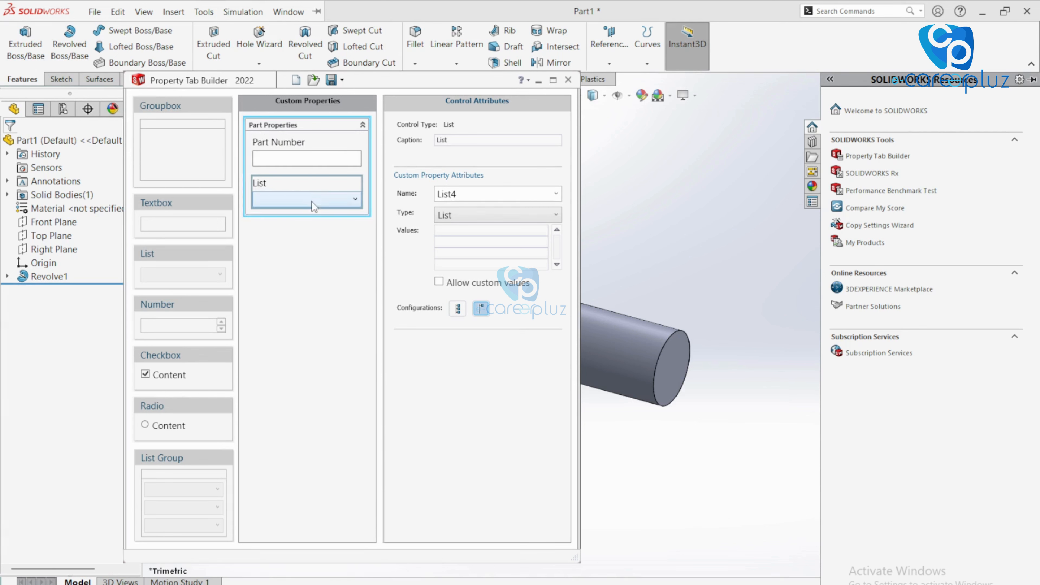
Caption and name the list 'Drawn By' and enter the drafters' names as its values
{"action": "double_click", "coordinate": [469, 145]}
{"action": "type", "text": "Drawn By"}
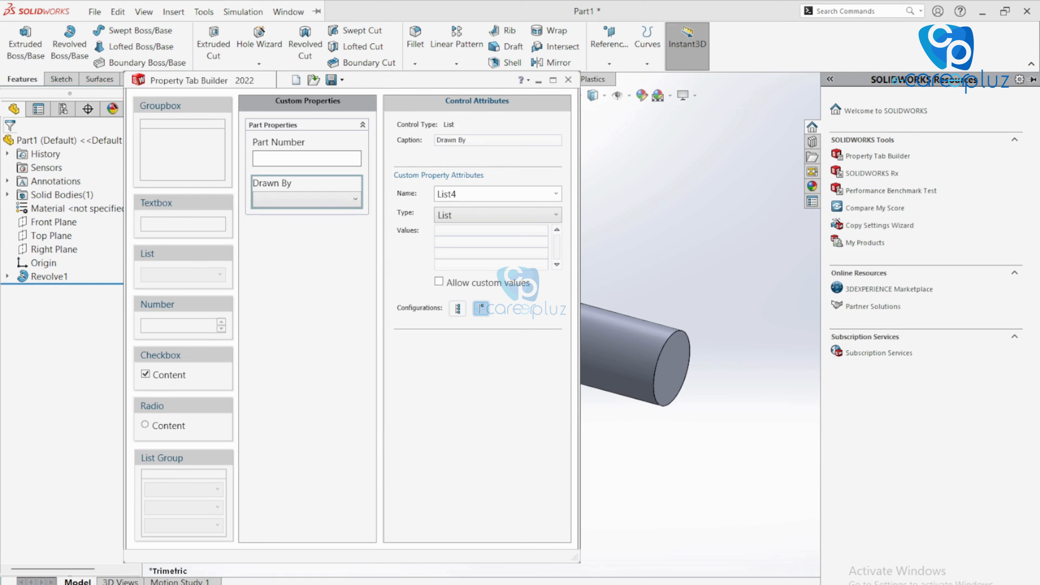
{"action": "double_click", "coordinate": [474, 196]}
{"action": "type", "text": "Drawn By"}
{"action": "left_click", "coordinate": [463, 230]}
{"action": "type", "text": "Michael"}
{"action": "key", "text": "Return"}
{"action": "type", "text": "M"}
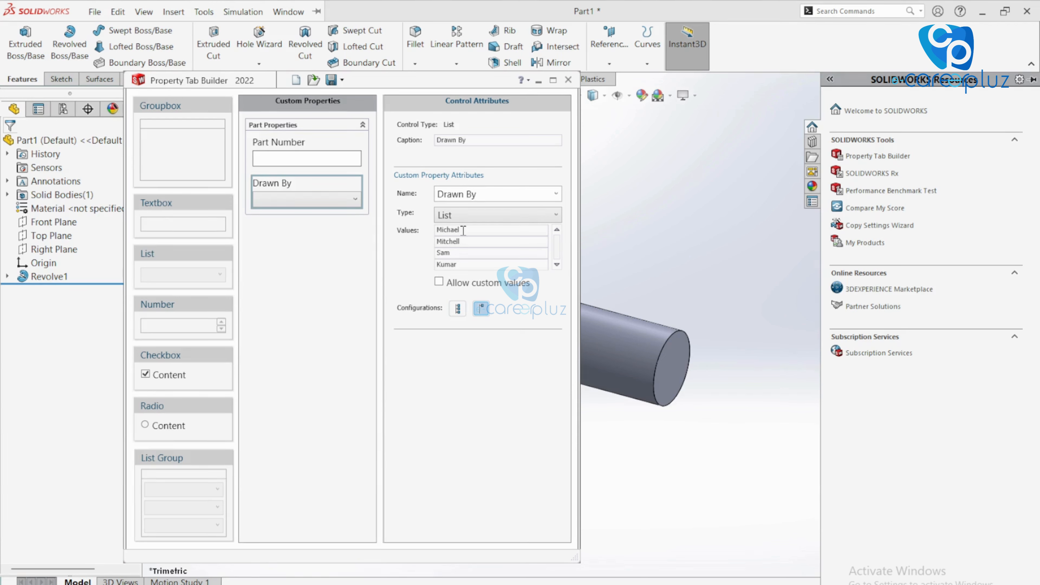
Toggle the Drawn By configuration setting and compare it with the Part Number field
{"action": "left_click", "coordinate": [457, 310]}
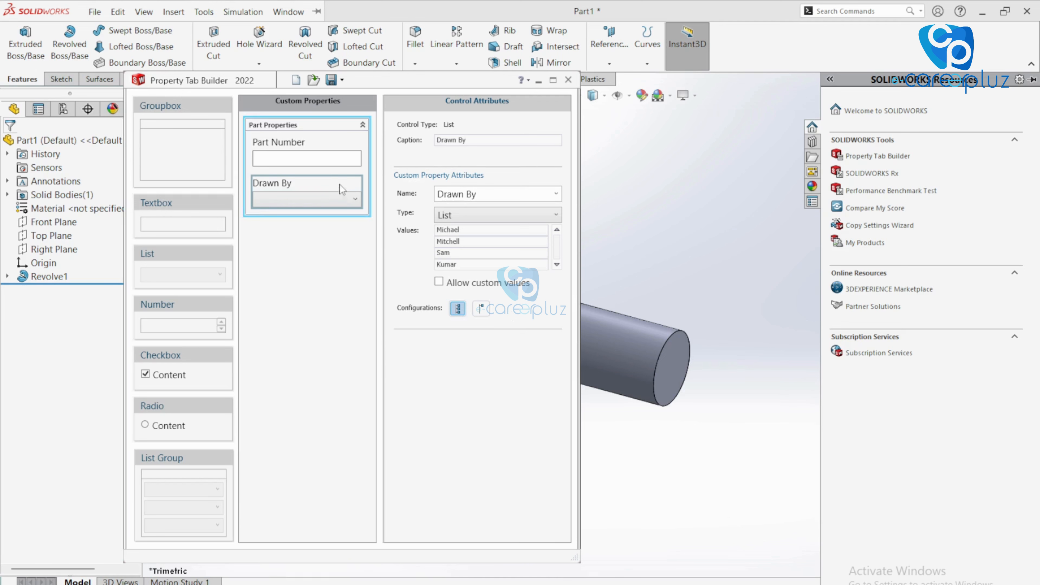
{"action": "left_click", "coordinate": [334, 145]}
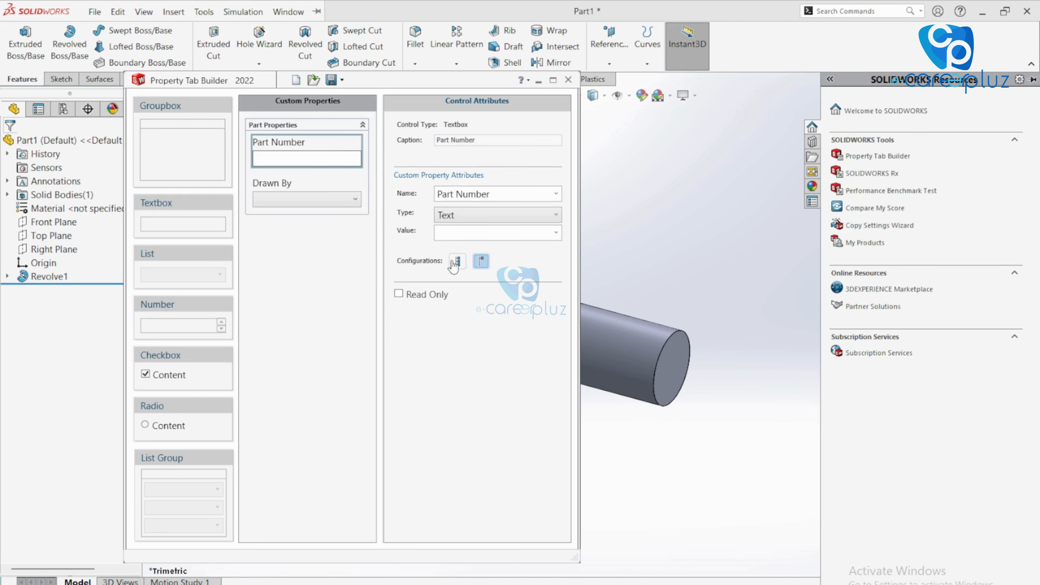
{"action": "left_click", "coordinate": [326, 189]}
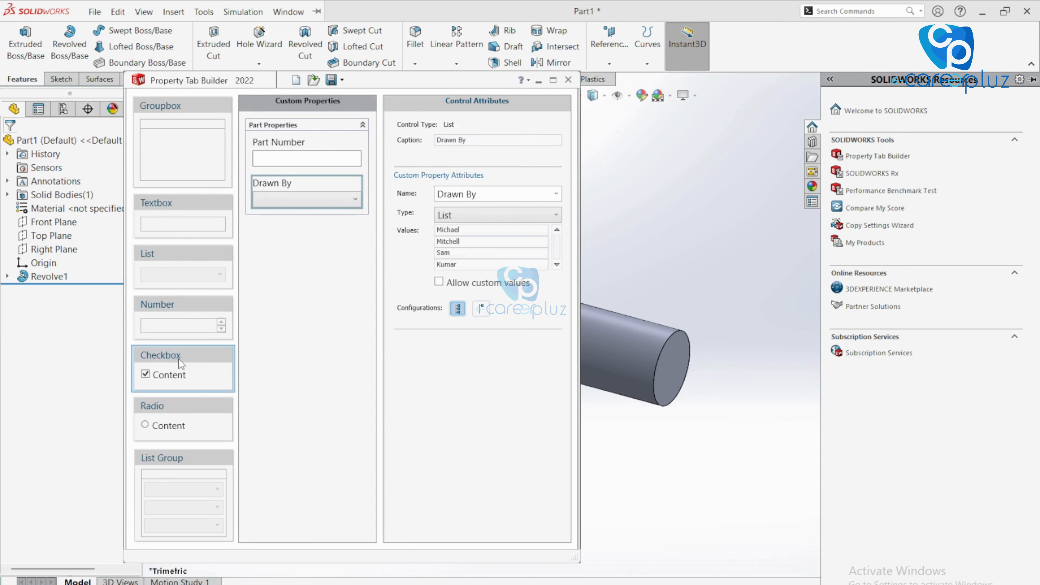
Add a checkbox control below Drawn By and compare its settings with the Drawn By list
{"action": "left_click_drag", "start_coordinate": [179, 359], "coordinate": [294, 235]}
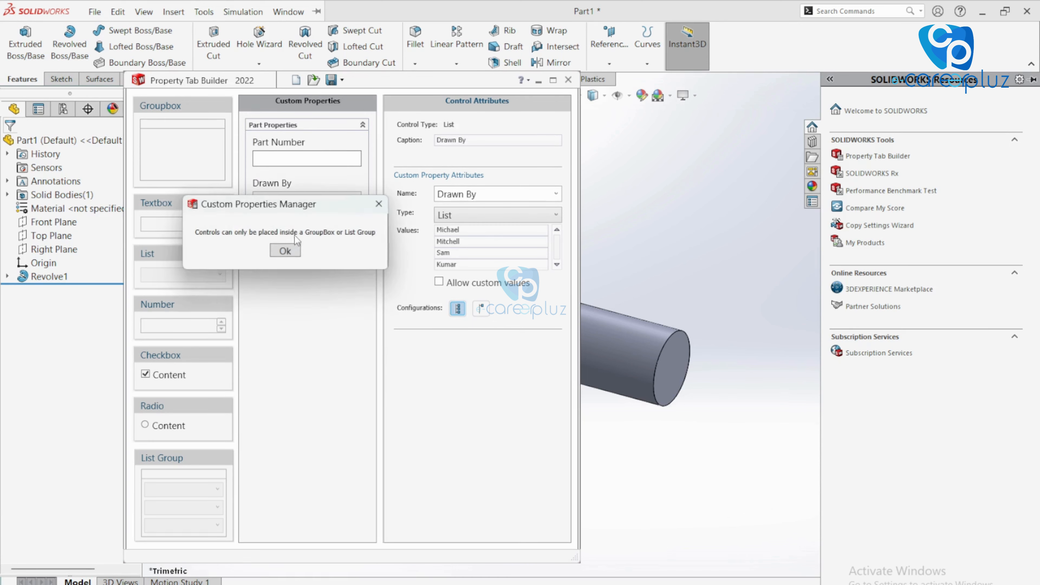
{"action": "left_click", "coordinate": [285, 250]}
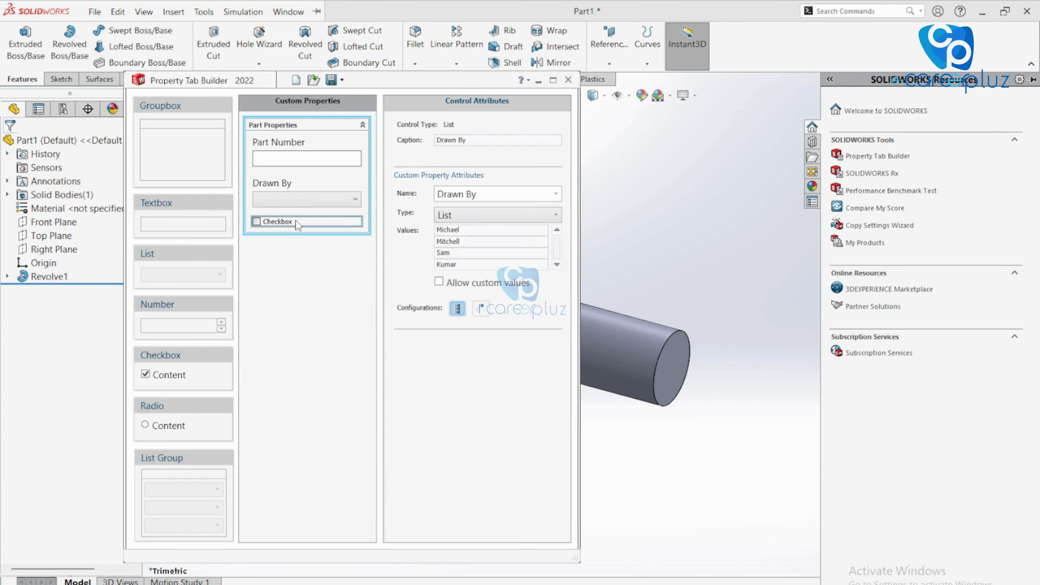
{"action": "double_click", "coordinate": [483, 139]}
{"action": "left_click", "coordinate": [309, 227]}
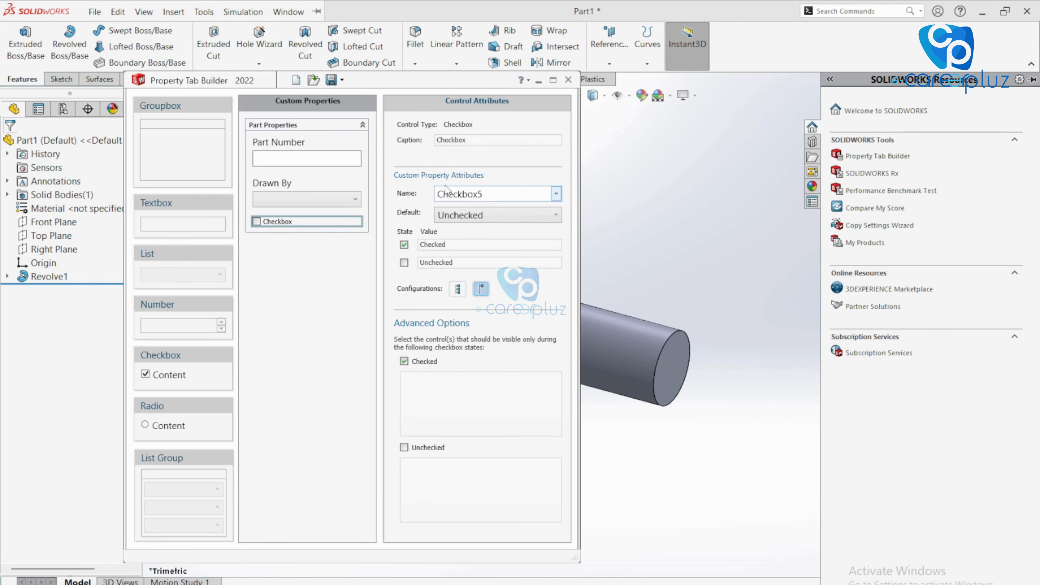
{"action": "left_click", "coordinate": [292, 200]}
{"action": "left_click", "coordinate": [292, 221]}
{"action": "left_click", "coordinate": [291, 186]}
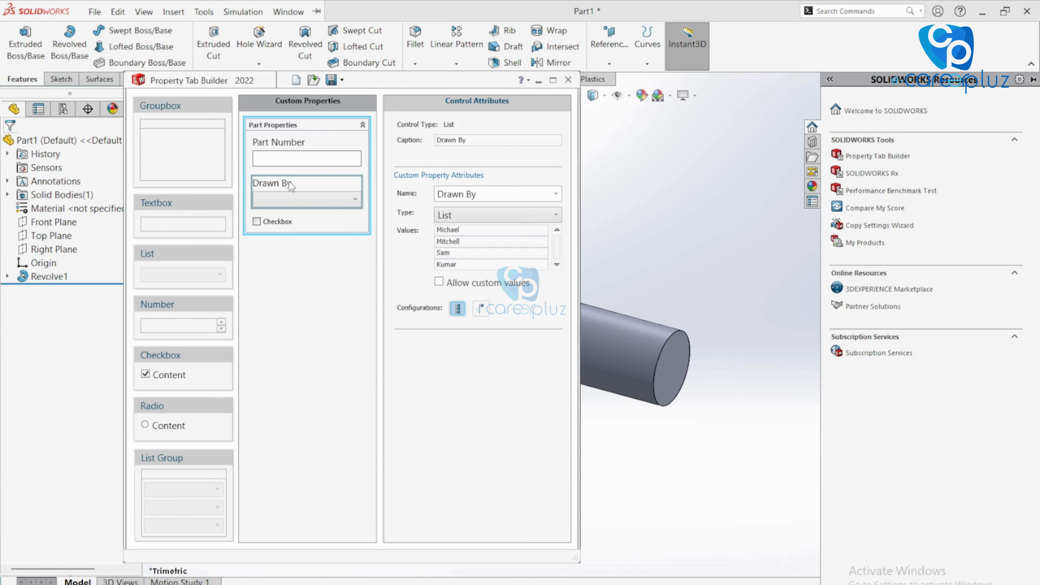
{"action": "left_click", "coordinate": [286, 221]}
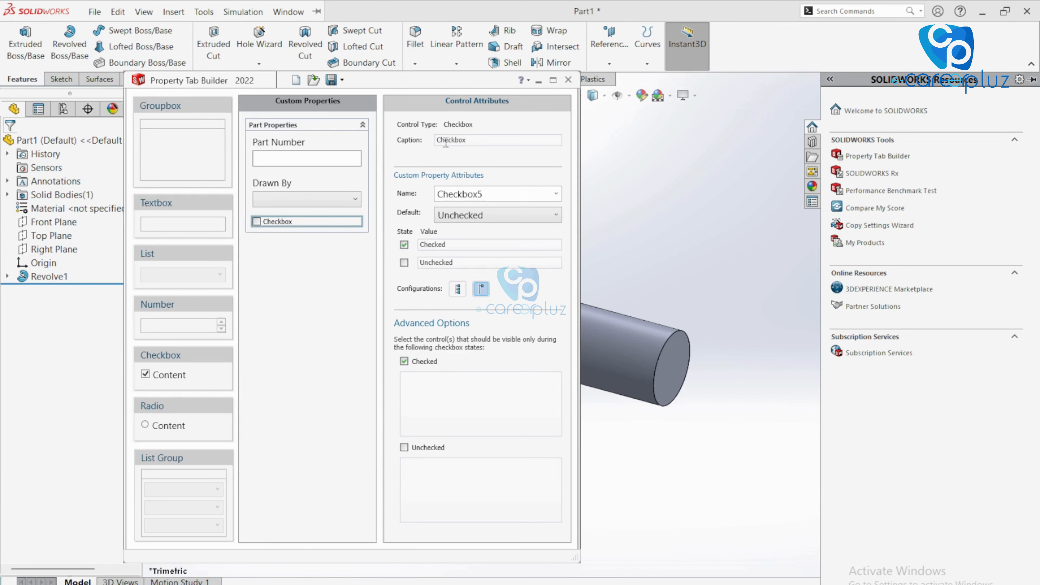
Caption and name the checkbox 'Approval' and apply it to all configurations
{"action": "double_click", "coordinate": [465, 141]}
{"action": "type", "text": "Approval"}
{"action": "double_click", "coordinate": [482, 199]}
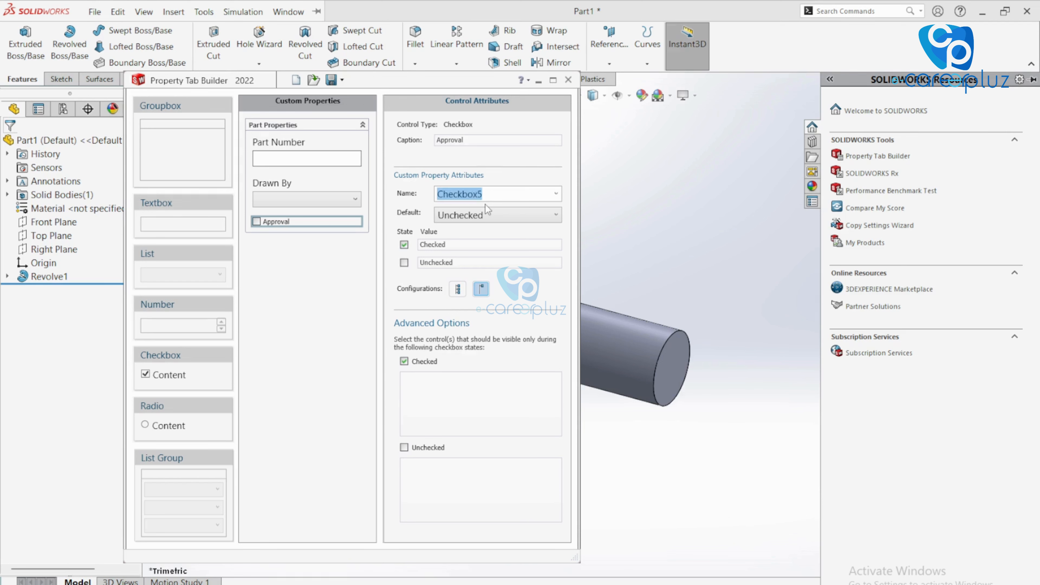
{"action": "type", "text": "Approval"}
{"action": "left_click", "coordinate": [457, 290]}
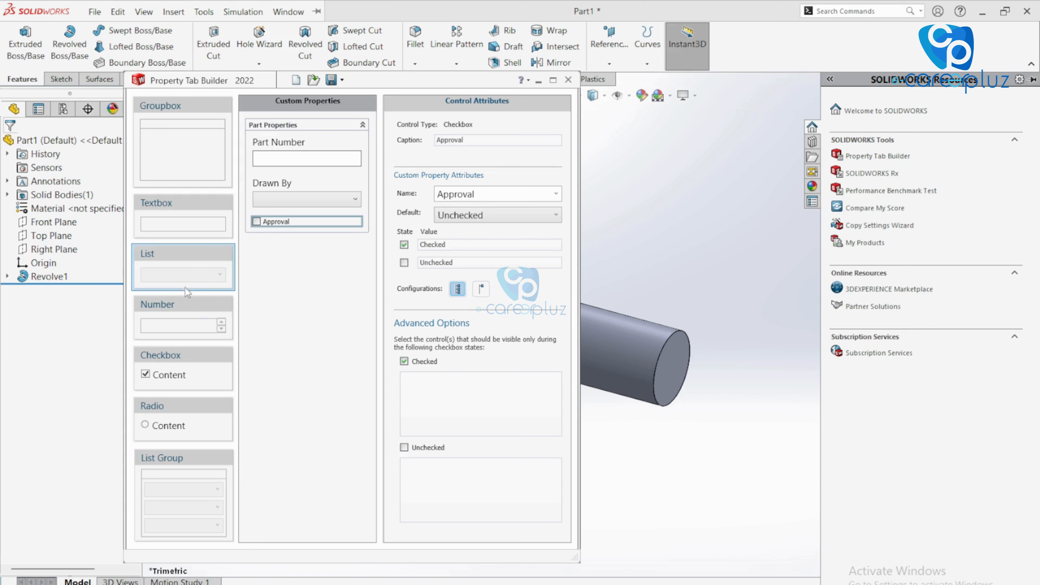
Add a radio control captioned and named 'Manufacturing Method'
{"action": "mouse_move", "coordinate": [169, 406]}
{"action": "left_mouse_down"}
{"action": "mouse_move", "coordinate": [207, 262]}
{"action": "mouse_move", "coordinate": [305, 236]}
{"action": "mouse_move", "coordinate": [304, 276]}
{"action": "left_mouse_up"}
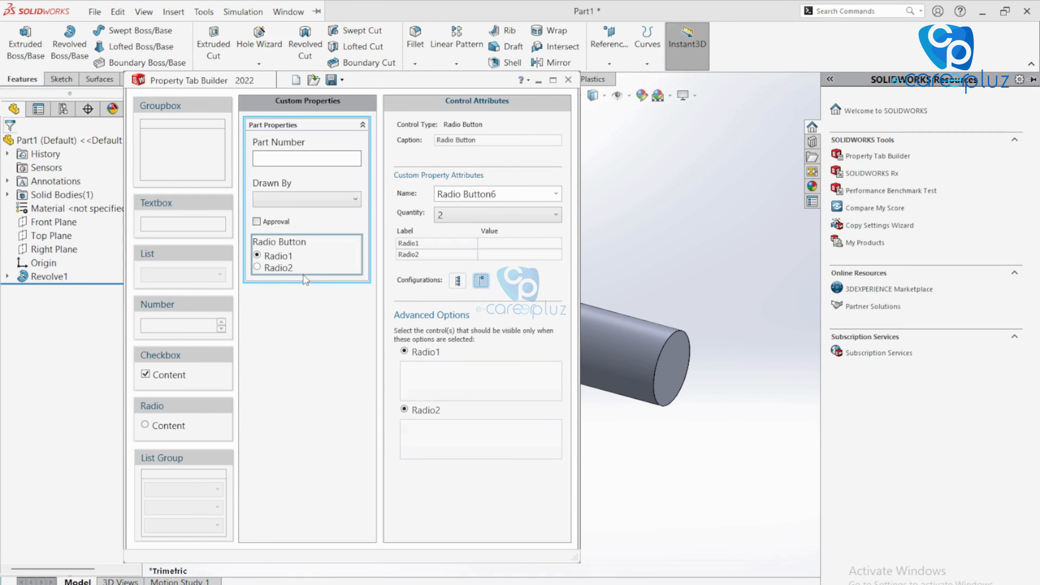
{"action": "double_click", "coordinate": [505, 138]}
{"action": "key", "text": "ctrl+a"}
{"action": "type", "text": "Manu"}
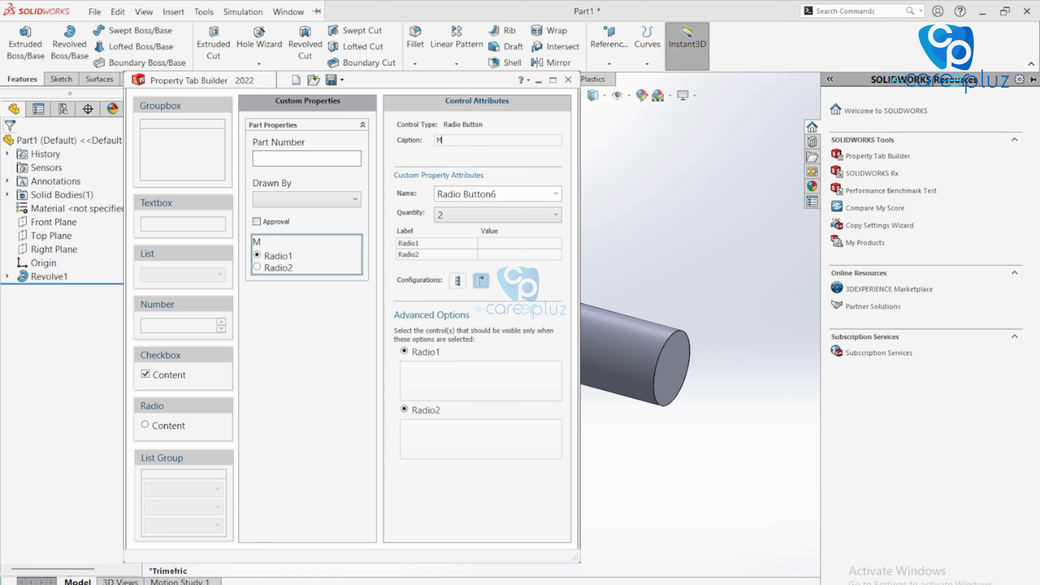
{"action": "type", "text": "facturing Method"}
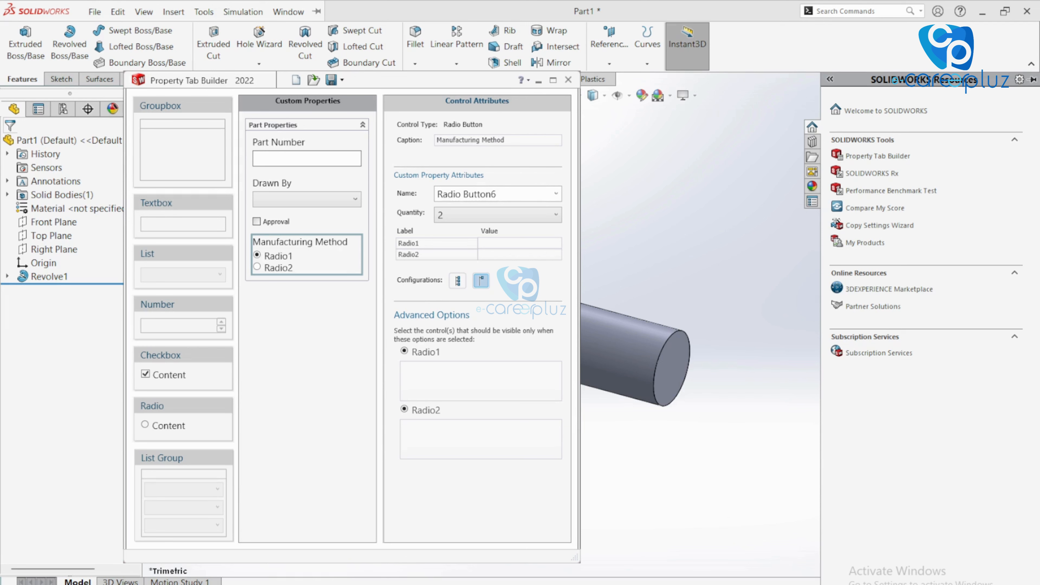
{"action": "left_click", "coordinate": [509, 199]}
{"action": "type", "text": "Manufacturing Method"}
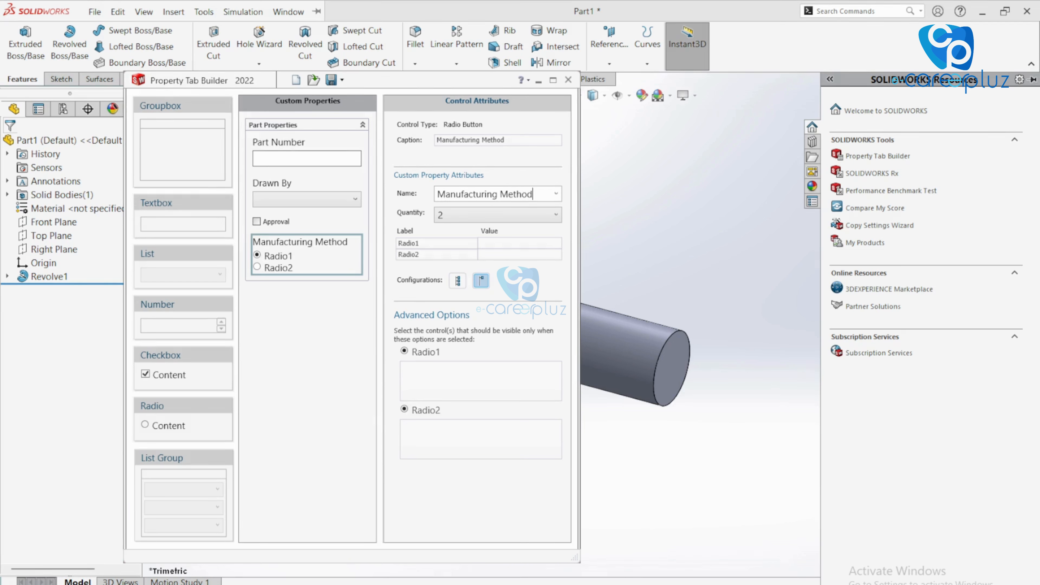
Set three options, labelling the first two '3D Printing' and 'Injection Mold' with matching values
{"action": "left_click", "coordinate": [556, 216]}
{"action": "left_click", "coordinate": [471, 255]}
{"action": "double_click", "coordinate": [448, 243]}
{"action": "type", "text": "3D P"}
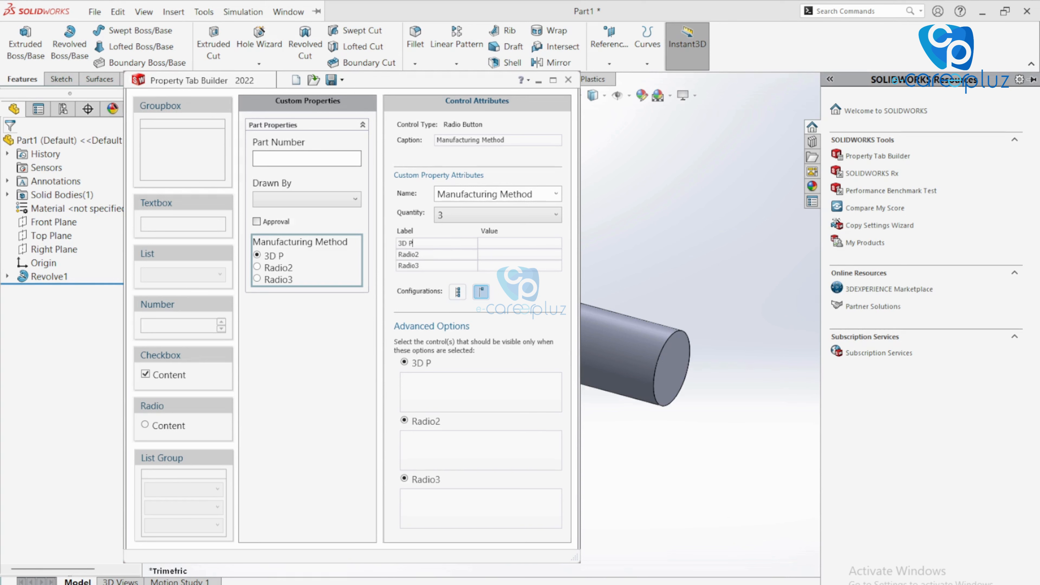
{"action": "type", "text": "rinting"}
{"action": "left_click_drag", "start_coordinate": [447, 244], "coordinate": [400, 246]}
{"action": "key", "text": "ctrl+c"}
{"action": "left_click", "coordinate": [484, 243]}
{"action": "key", "text": "ctrl+v"}
{"action": "left_click", "coordinate": [444, 254]}
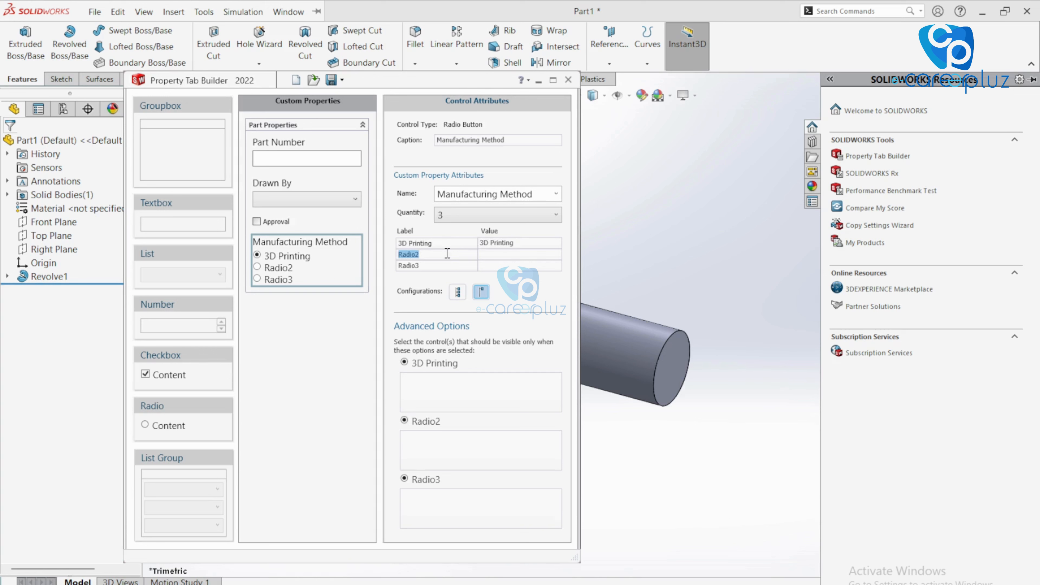
{"action": "type", "text": "Injection Mold"}
{"action": "key", "text": "ctrl+a"}
{"action": "key", "text": "ctrl+c"}
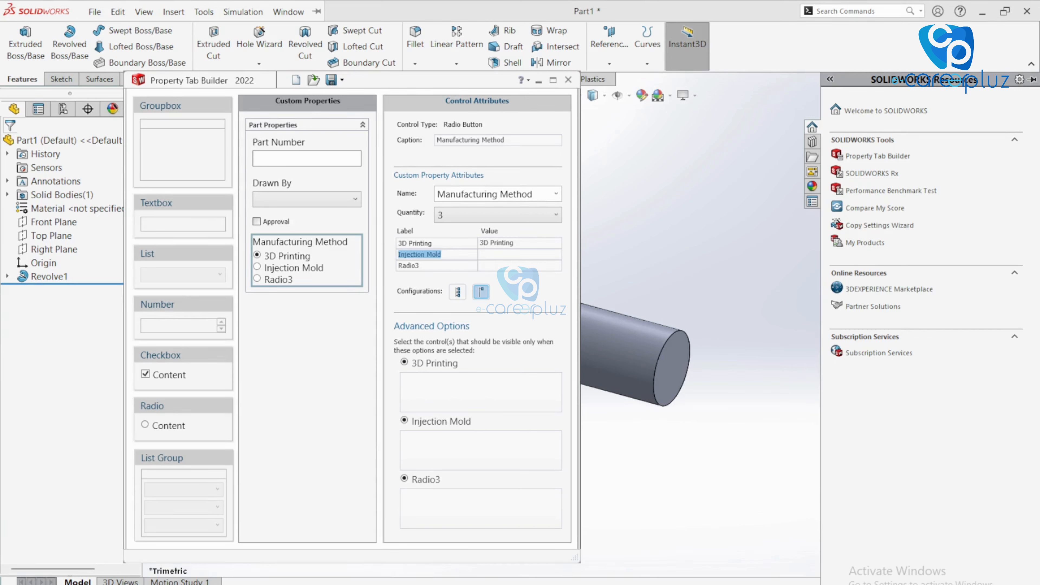
{"action": "left_click", "coordinate": [537, 255]}
{"action": "key", "text": "ctrl+v"}
Label the third option 'Machining' with matching value, apply to all configurations, and add a List control
{"action": "left_click", "coordinate": [430, 266]}
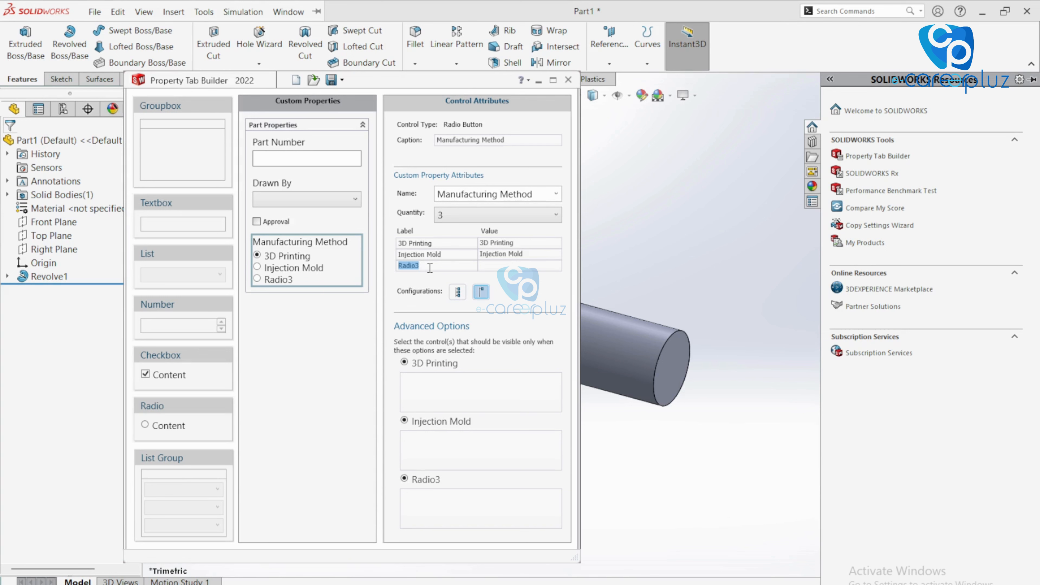
{"action": "type", "text": "Mav"}
{"action": "type", "text": "hin"}
{"action": "type", "text": "ing"}
{"action": "key", "text": "ctrl+a"}
{"action": "key", "text": "ctrl+c"}
{"action": "key", "text": "Tab"}
{"action": "key", "text": "ctrl+v"}
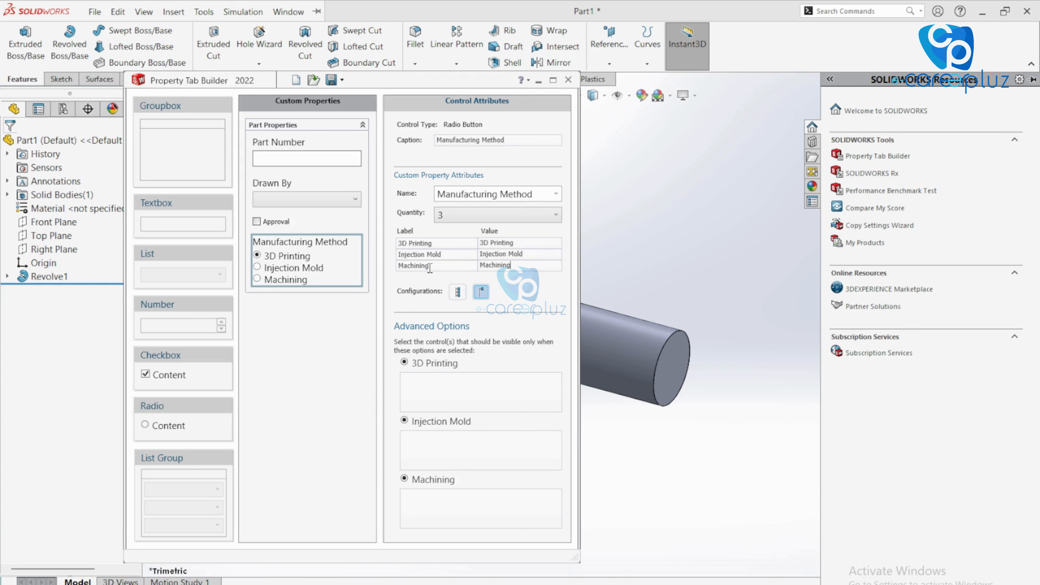
{"action": "left_click", "coordinate": [458, 291]}
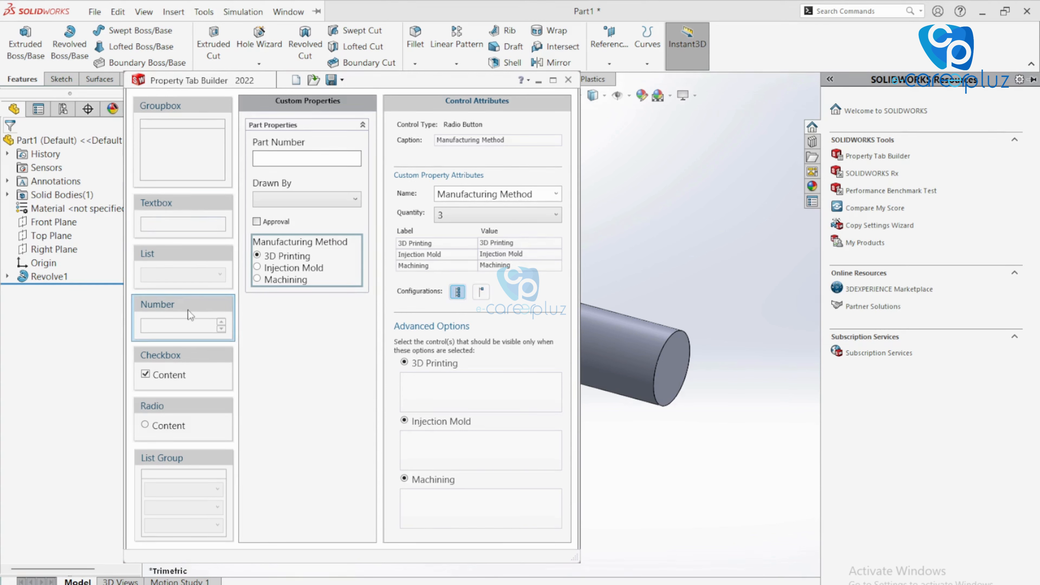
{"action": "mouse_move", "coordinate": [177, 259]}
{"action": "left_mouse_down"}
{"action": "mouse_move", "coordinate": [232, 234]}
{"action": "mouse_move", "coordinate": [293, 226]}
{"action": "mouse_move", "coordinate": [289, 273]}
{"action": "mouse_move", "coordinate": [302, 252]}
{"action": "left_mouse_up"}
Caption and name the list 'Approved By', enter an approver's name, and apply to all configurations
{"action": "left_click", "coordinate": [461, 141]}
{"action": "type", "text": "App"}
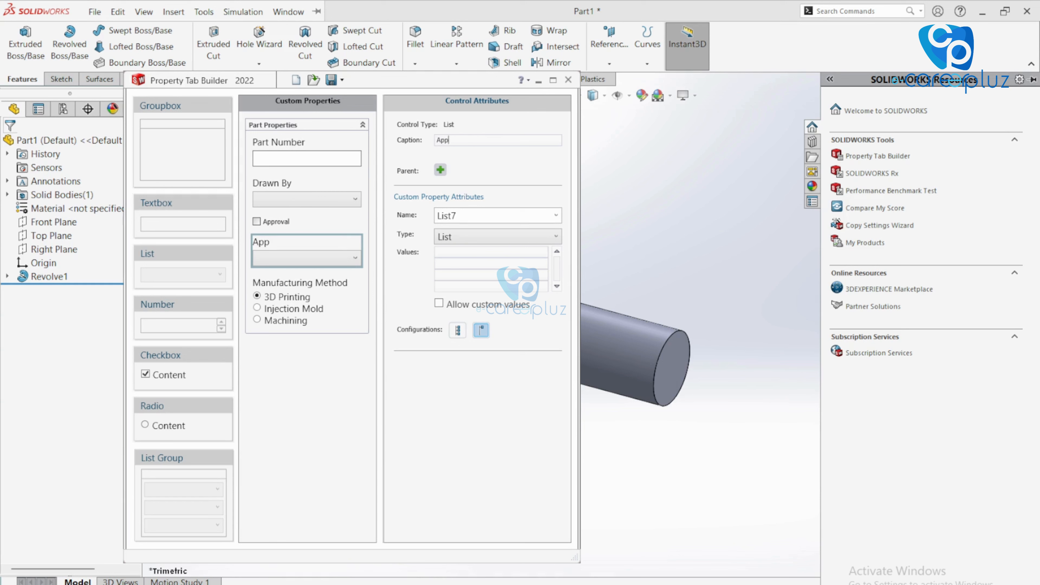
{"action": "type", "text": "roved By"}
{"action": "double_click", "coordinate": [478, 214]}
{"action": "type", "text": "Approved By"}
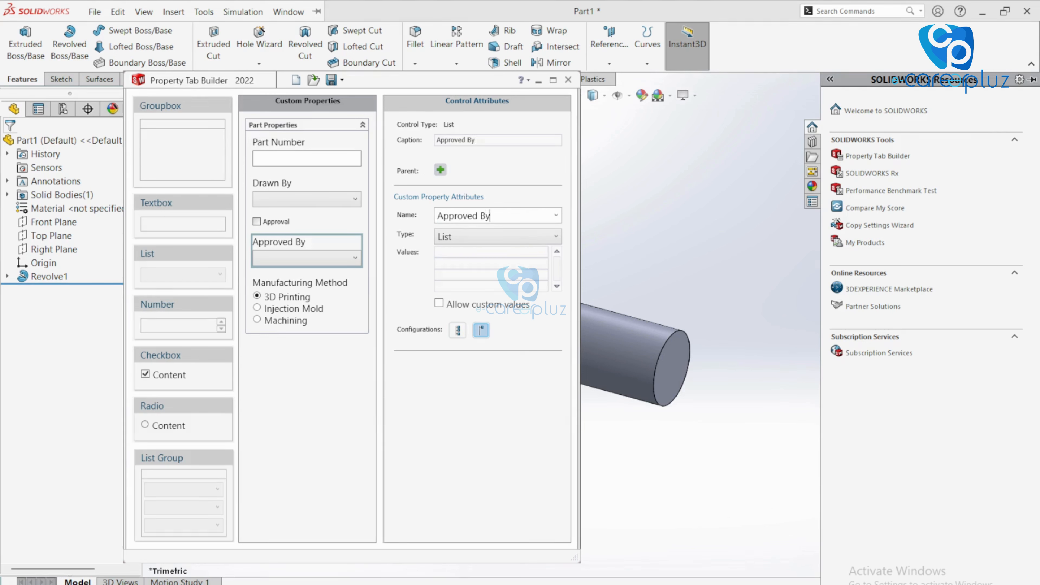
{"action": "left_click", "coordinate": [504, 253]}
{"action": "type", "text": "M"}
{"action": "left_click", "coordinate": [458, 330]}
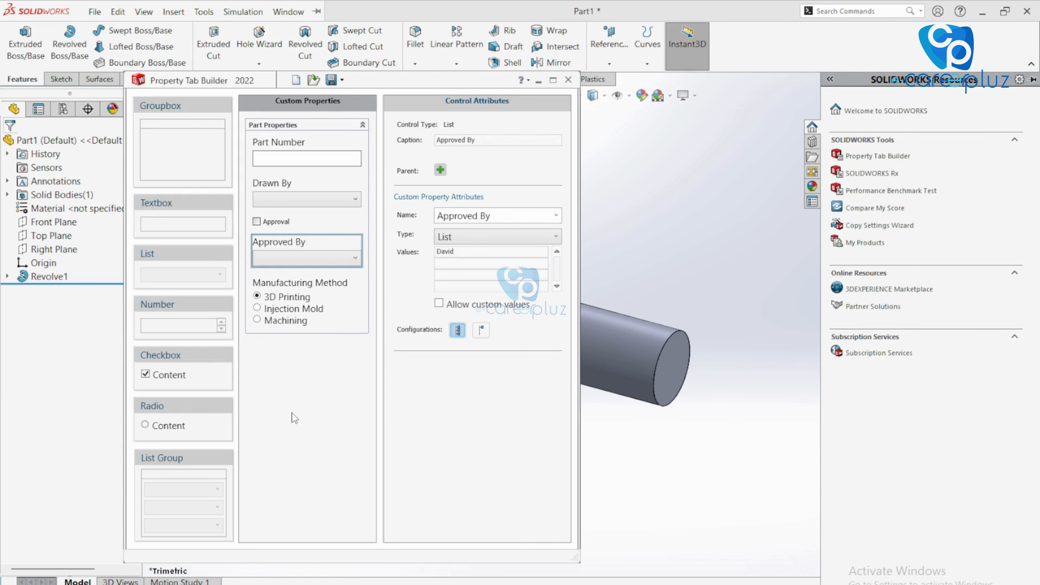
Add a textbox captioned and named 'Weight' with its value linked to [SW-Mass]
{"action": "left_click_drag", "start_coordinate": [176, 203], "coordinate": [287, 353]}
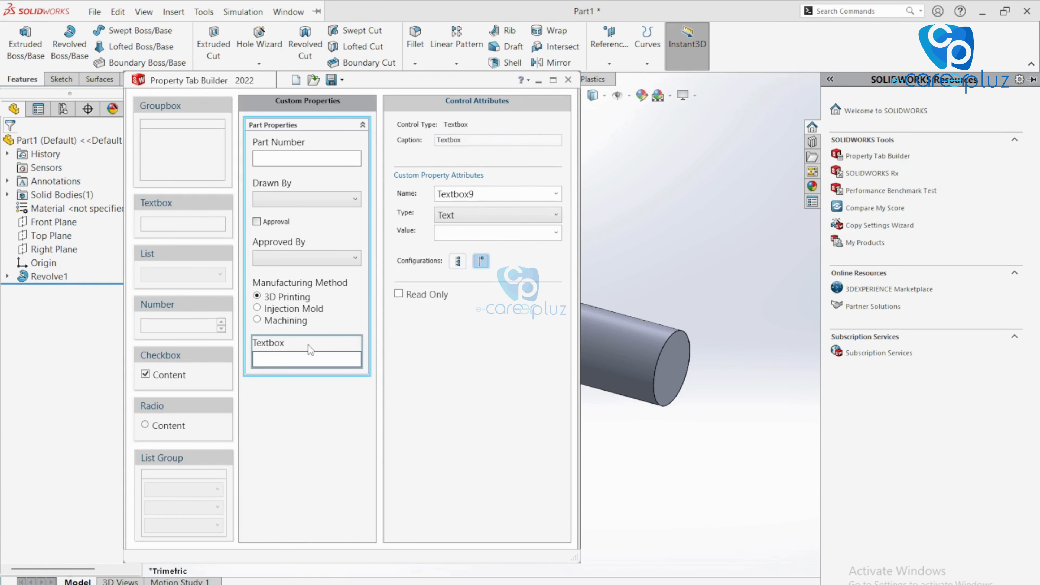
{"action": "double_click", "coordinate": [512, 139]}
{"action": "type", "text": "W"}
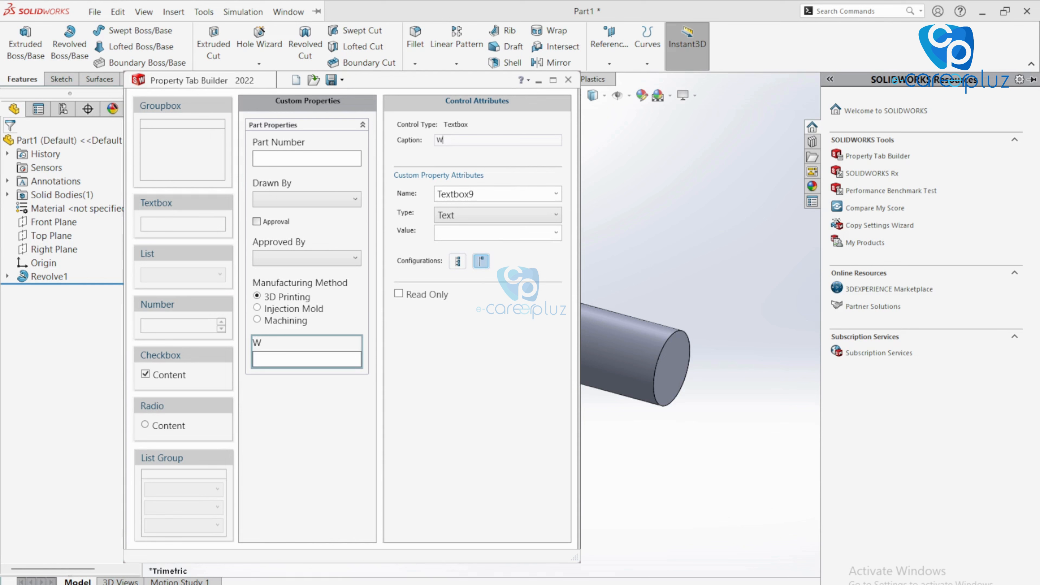
{"action": "type", "text": "eight"}
{"action": "left_click", "coordinate": [558, 196]}
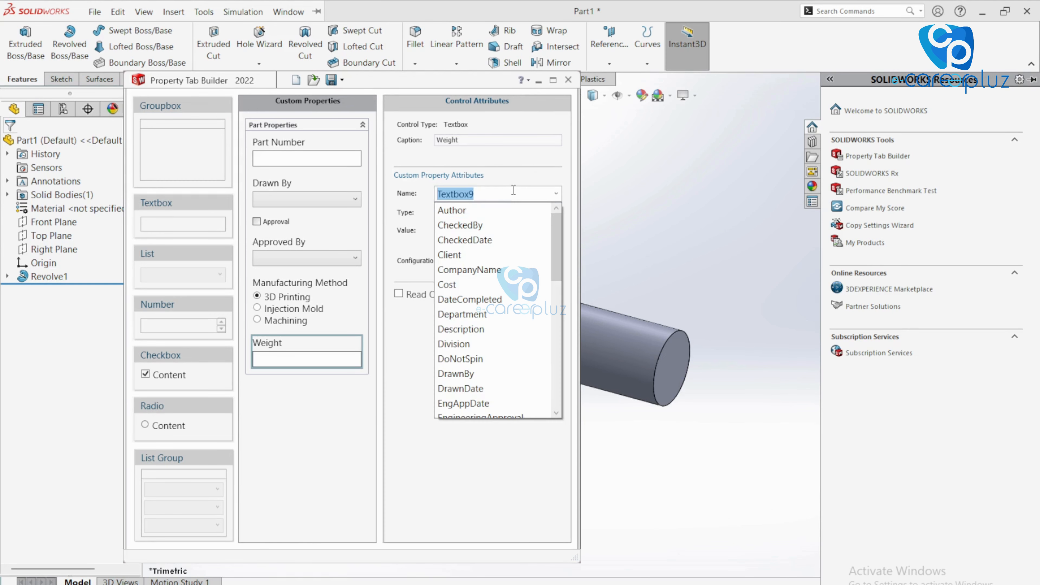
{"action": "type", "text": "Weight"}
{"action": "left_click", "coordinate": [485, 481]}
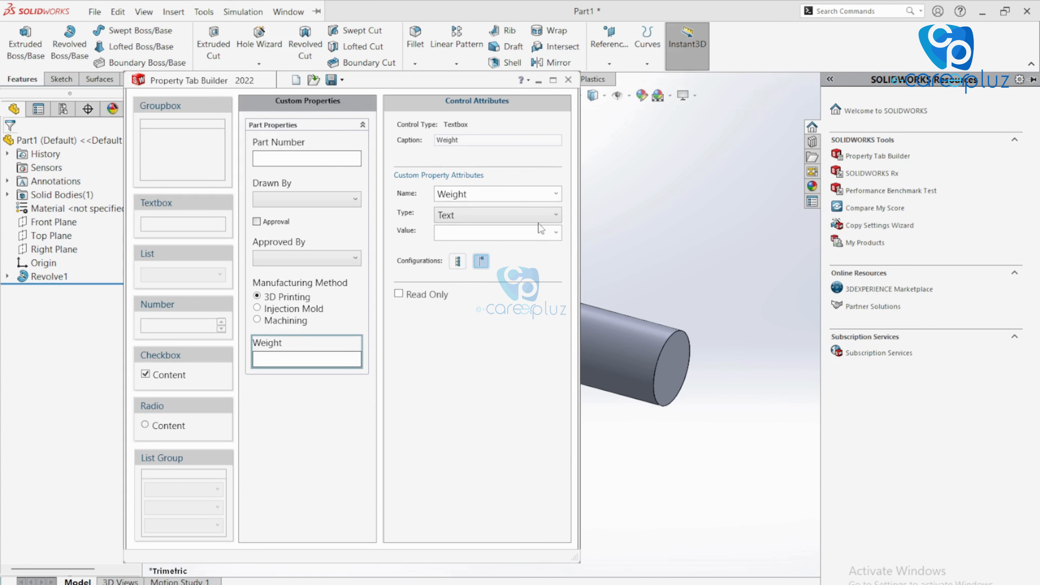
{"action": "left_click", "coordinate": [556, 232]}
{"action": "left_click", "coordinate": [487, 280]}
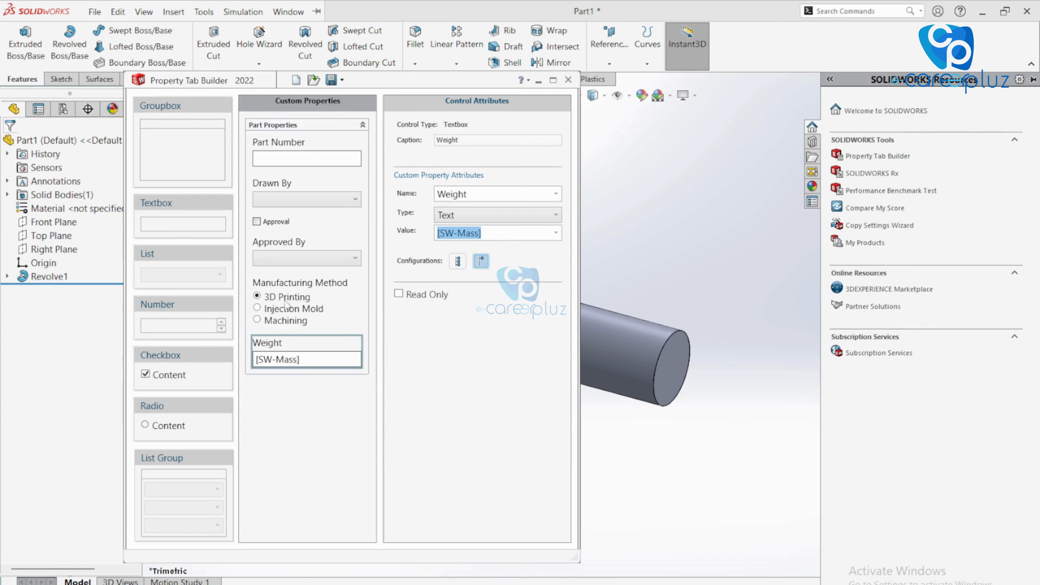
{"action": "left_click", "coordinate": [556, 235]}
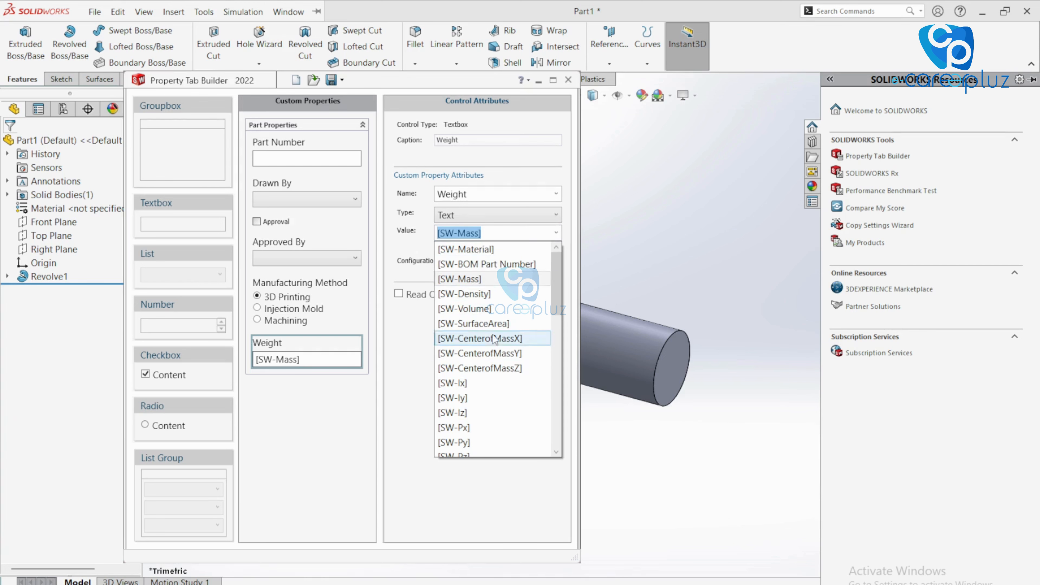
{"action": "scroll", "coordinate": [485, 434], "scroll_direction": "down", "scroll_amount": 3}
{"action": "scroll", "coordinate": [483, 433], "scroll_direction": "down", "scroll_amount": 6}
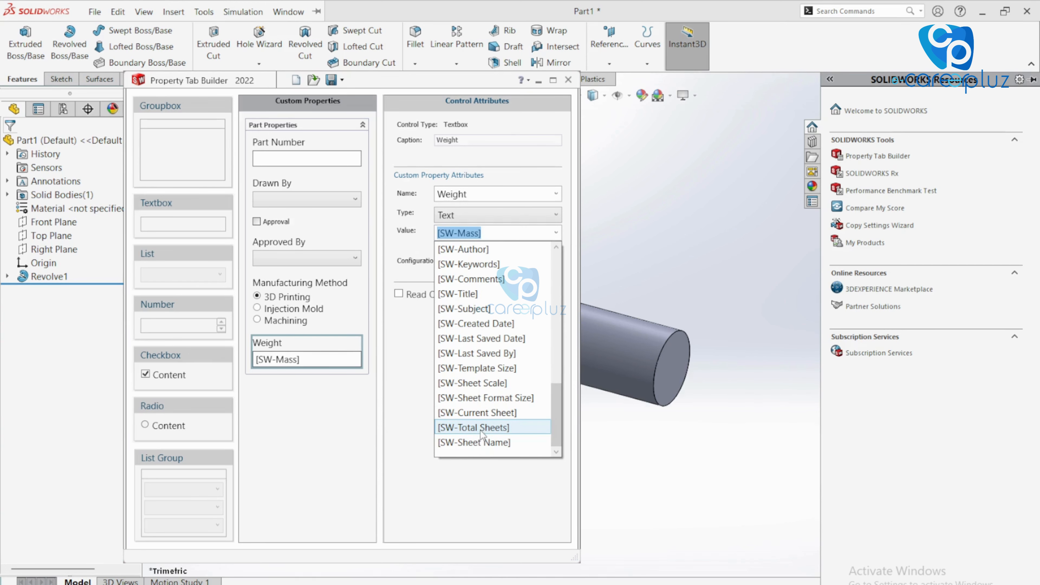
{"action": "left_click", "coordinate": [452, 496]}
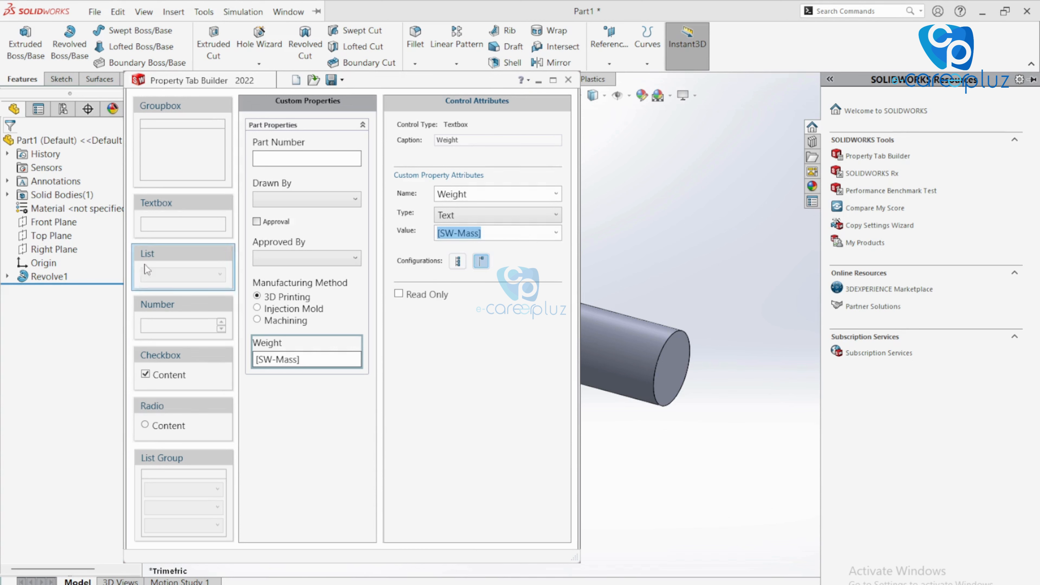
Add a textbox captioned 'Material' with its value linked to [SW-Material]
{"action": "left_click_drag", "start_coordinate": [182, 209], "coordinate": [305, 345]}
{"action": "double_click", "coordinate": [476, 139]}
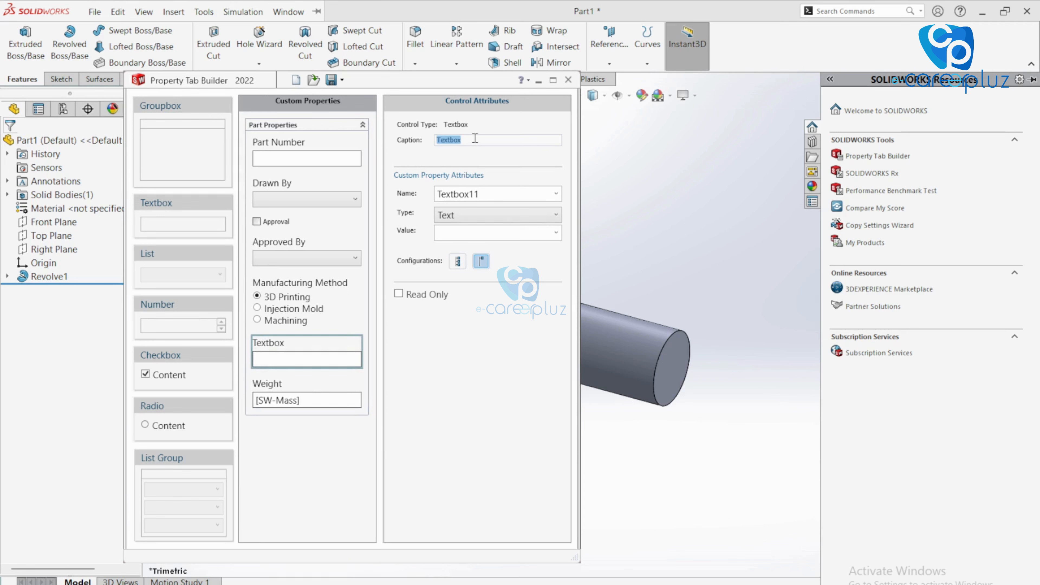
{"action": "type", "text": "Material"}
{"action": "double_click", "coordinate": [519, 198]}
{"action": "type", "text": "Materia"}
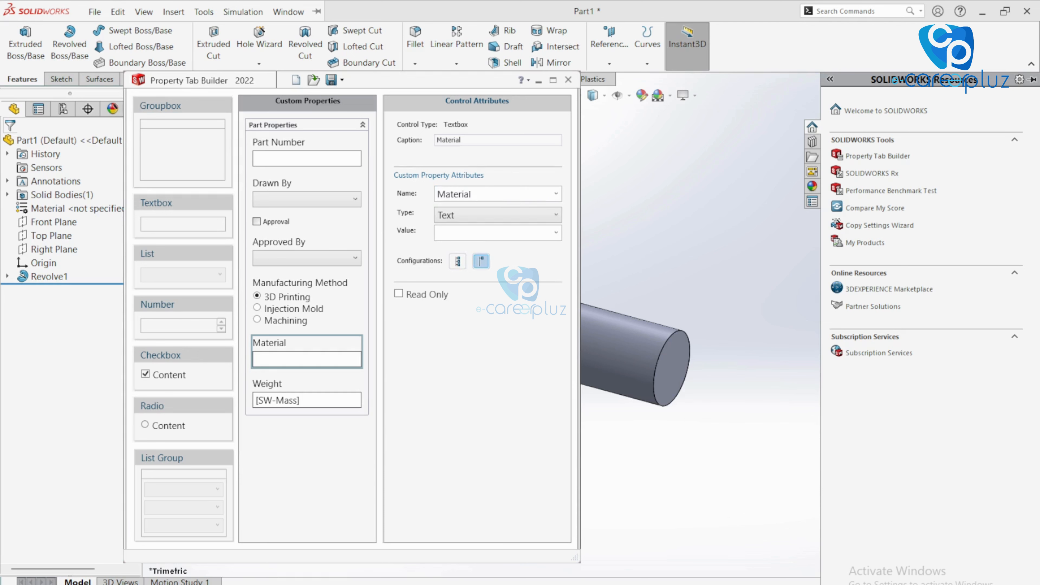
{"action": "left_click", "coordinate": [556, 233]}
{"action": "left_click", "coordinate": [496, 248]}
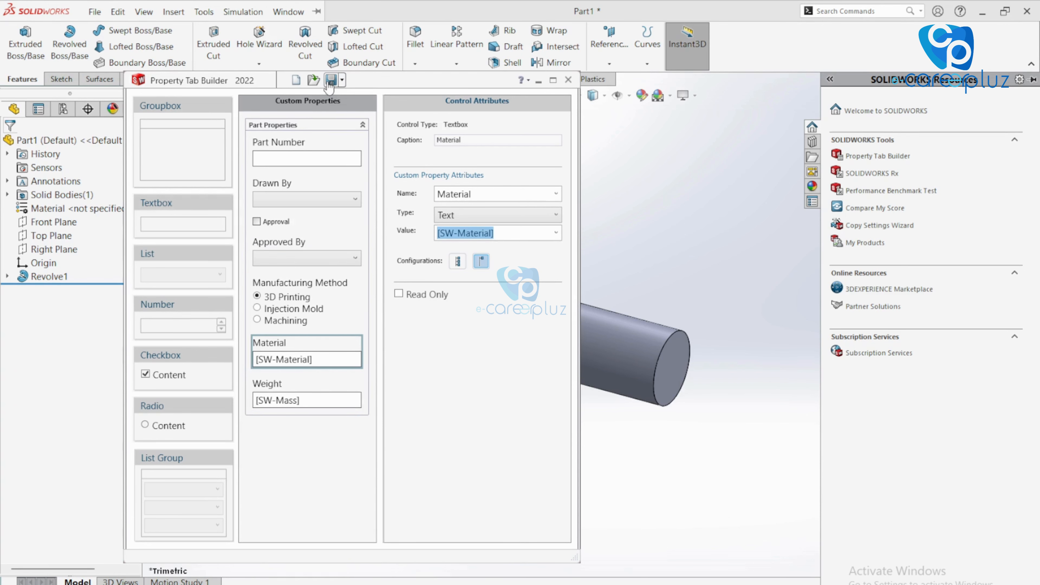
Save the property tab template under the name 'Part Properties'
{"action": "left_click", "coordinate": [331, 80]}
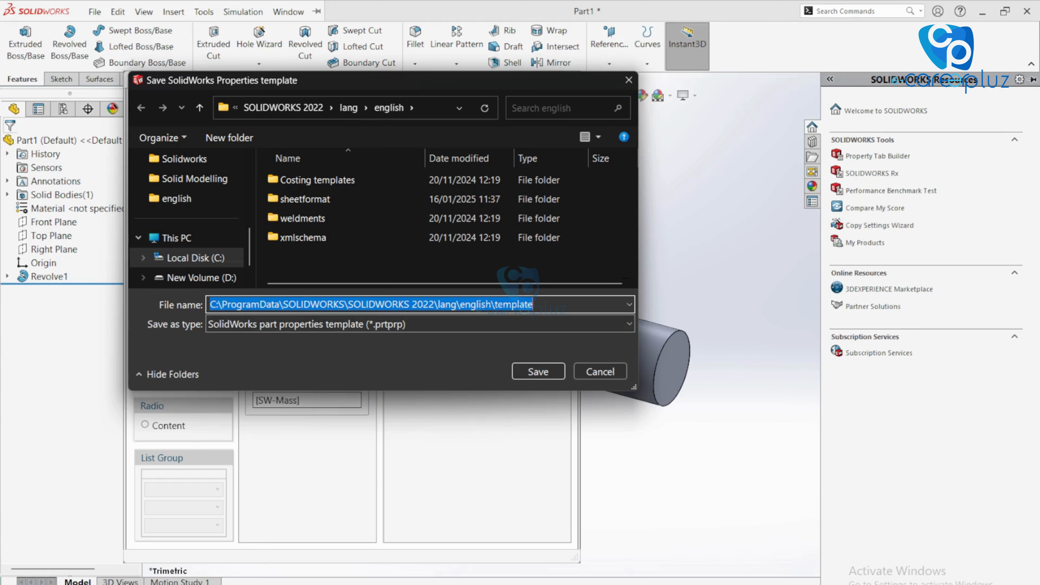
{"action": "type", "text": "Chec"}
{"action": "key", "text": "BackSpace"}
{"action": "key", "text": "BackSpace"}
{"action": "key", "text": "BackSpace"}
{"action": "key", "text": "BackSpace"}
{"action": "type", "text": "Part"}
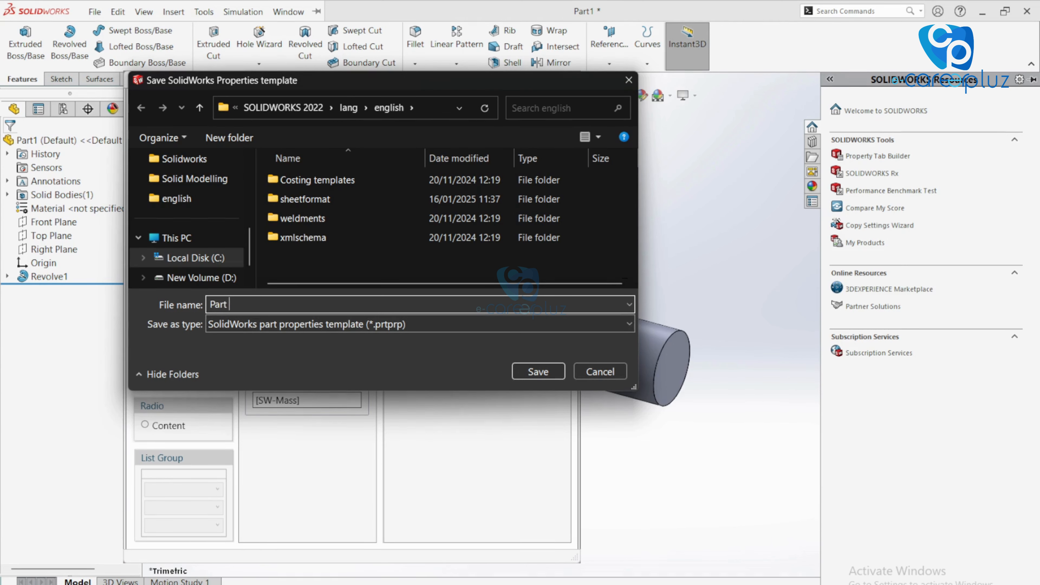
{"action": "type", "text": " Propertes"}
{"action": "type", "text": "ies"}
{"action": "left_click", "coordinate": [544, 372]}
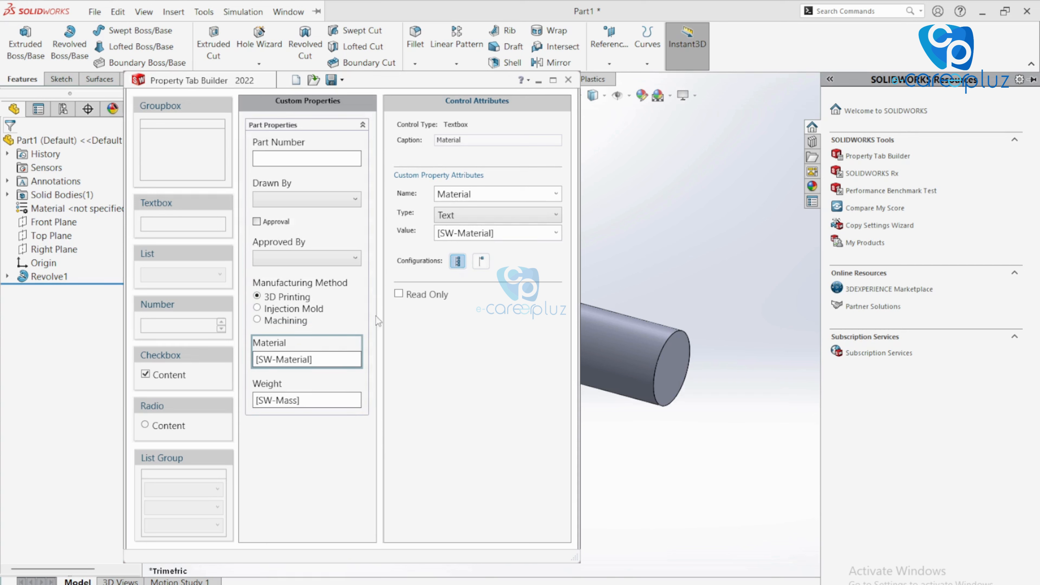
Review the Weight, Approved By and Approval controls, then close Property Tab Builder
{"action": "left_click", "coordinate": [328, 393]}
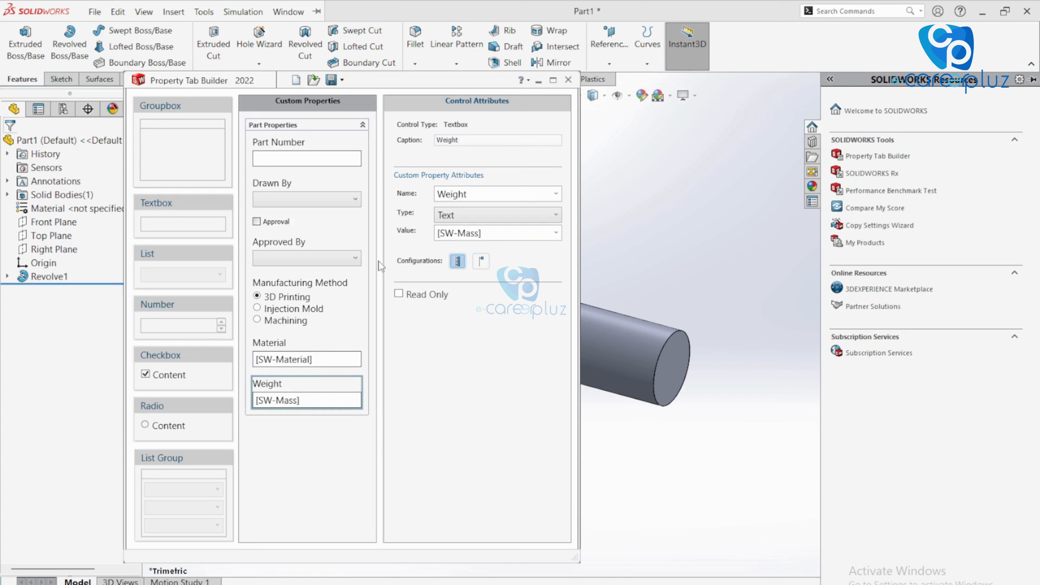
{"action": "left_click", "coordinate": [295, 247]}
{"action": "left_click", "coordinate": [282, 220]}
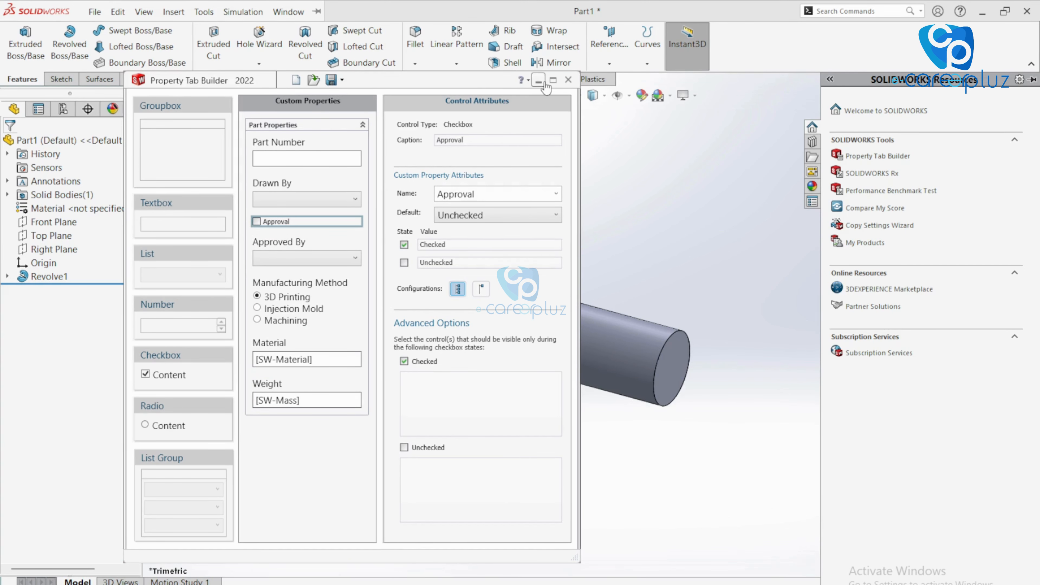
{"action": "left_click", "coordinate": [537, 82]}
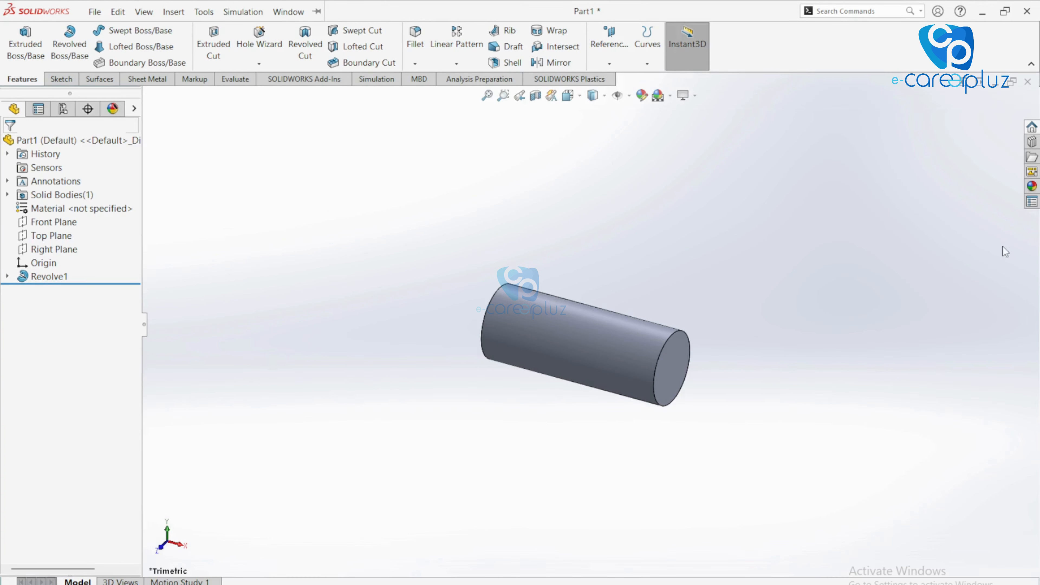
Enter Part Number 432, pick drafter and approver, check Approval, choose Machining, apply, then view File Properties
{"action": "left_click", "coordinate": [1035, 209]}
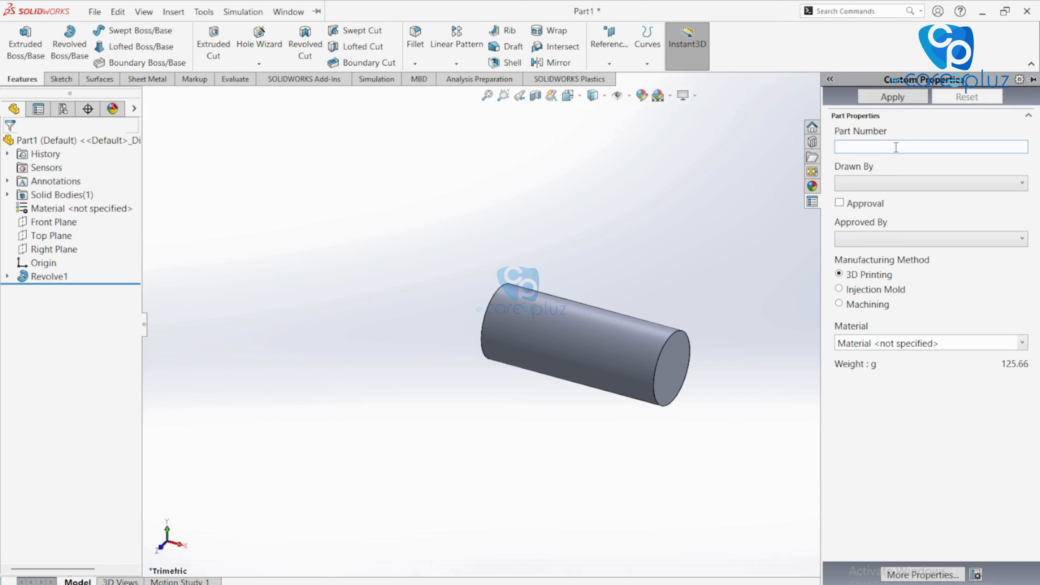
{"action": "type", "text": "432"}
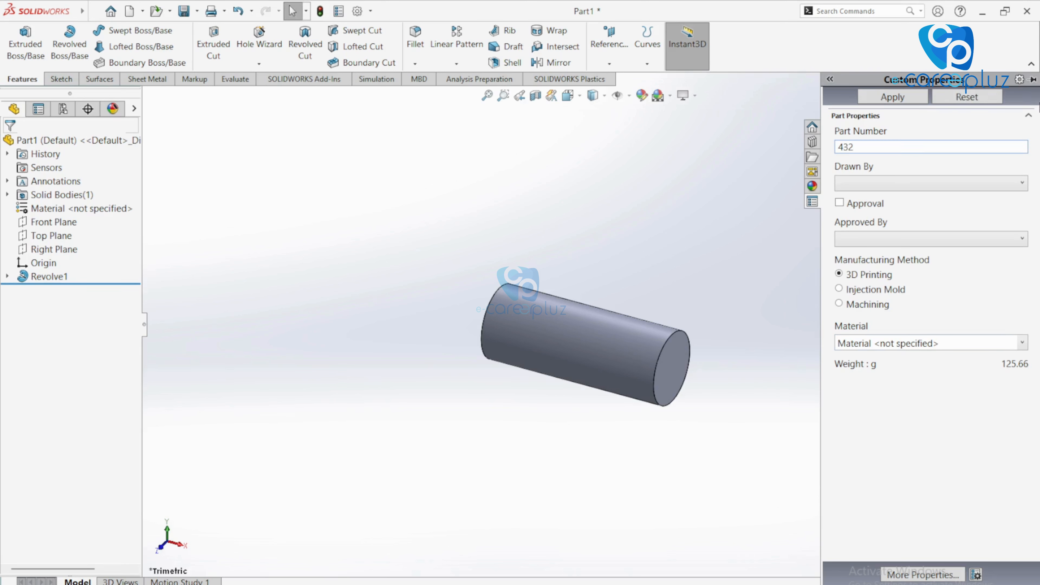
{"action": "left_click", "coordinate": [963, 184]}
{"action": "left_click", "coordinate": [927, 214]}
{"action": "left_click", "coordinate": [905, 247]}
{"action": "left_click", "coordinate": [890, 254]}
{"action": "left_click", "coordinate": [854, 305]}
{"action": "left_click", "coordinate": [876, 99]}
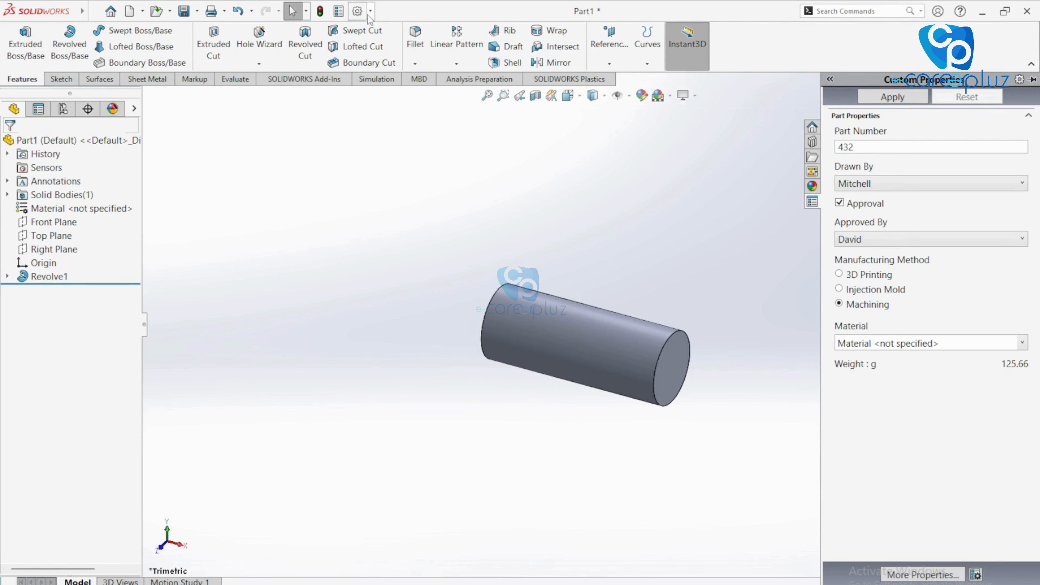
{"action": "left_click", "coordinate": [338, 12]}
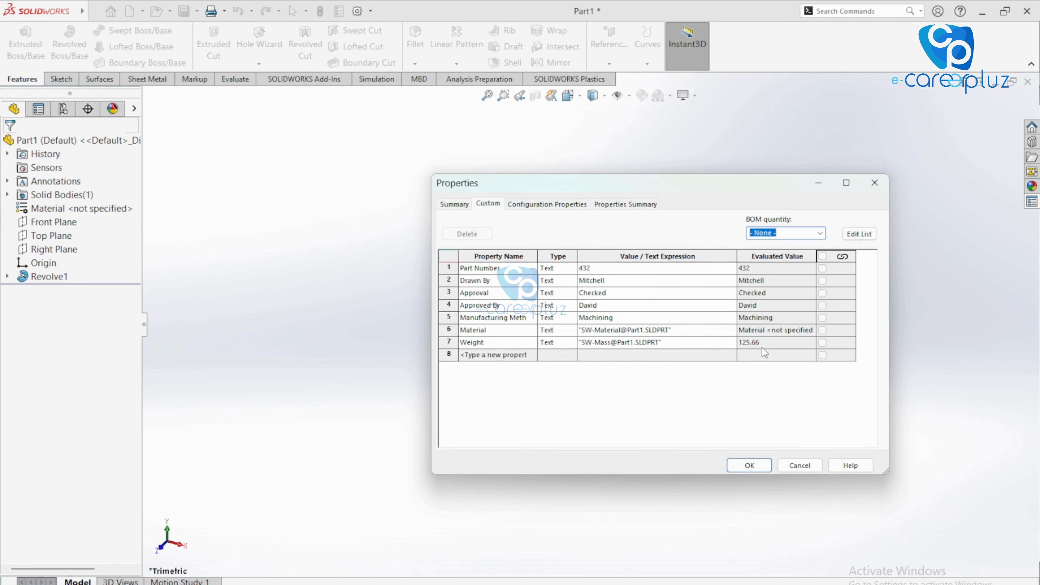
Assign AISI 1020 to the cylinder and confirm Material AISI 1020 and Weight 992.74 in File Properties
{"action": "left_click", "coordinate": [750, 466]}
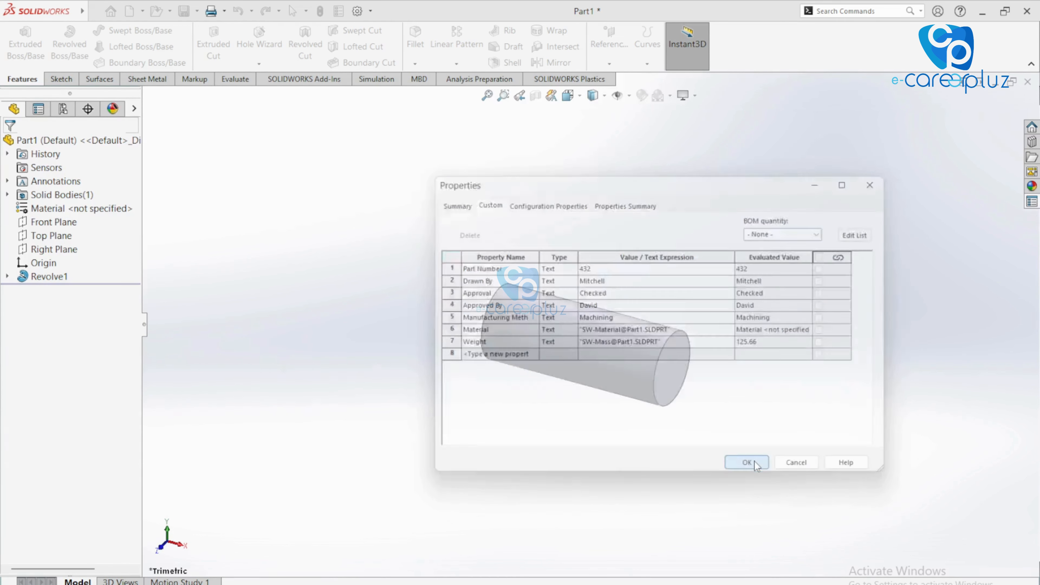
{"action": "right_click", "coordinate": [62, 209]}
{"action": "left_click", "coordinate": [105, 214]}
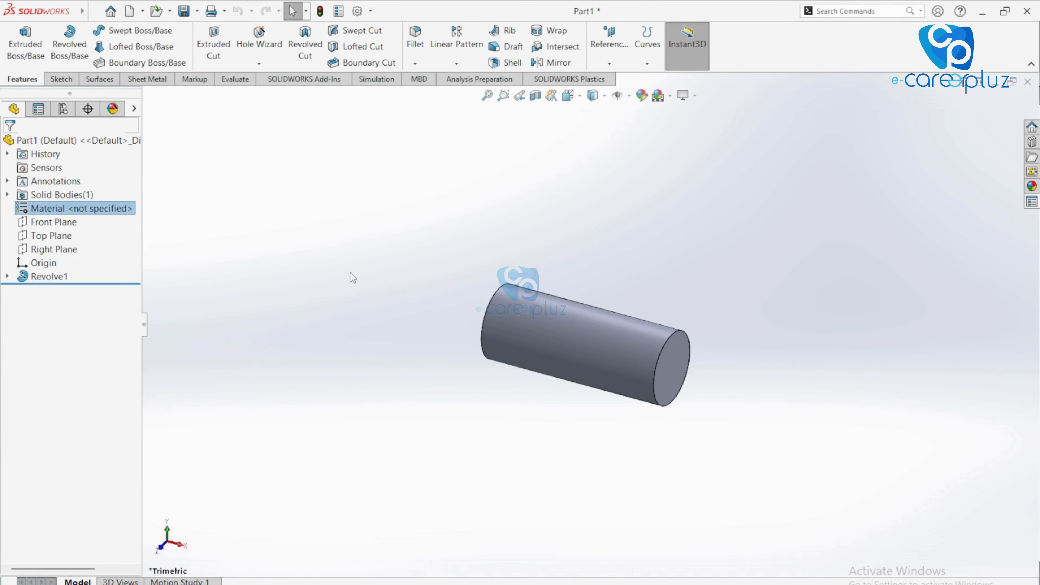
{"action": "left_click", "coordinate": [348, 277]}
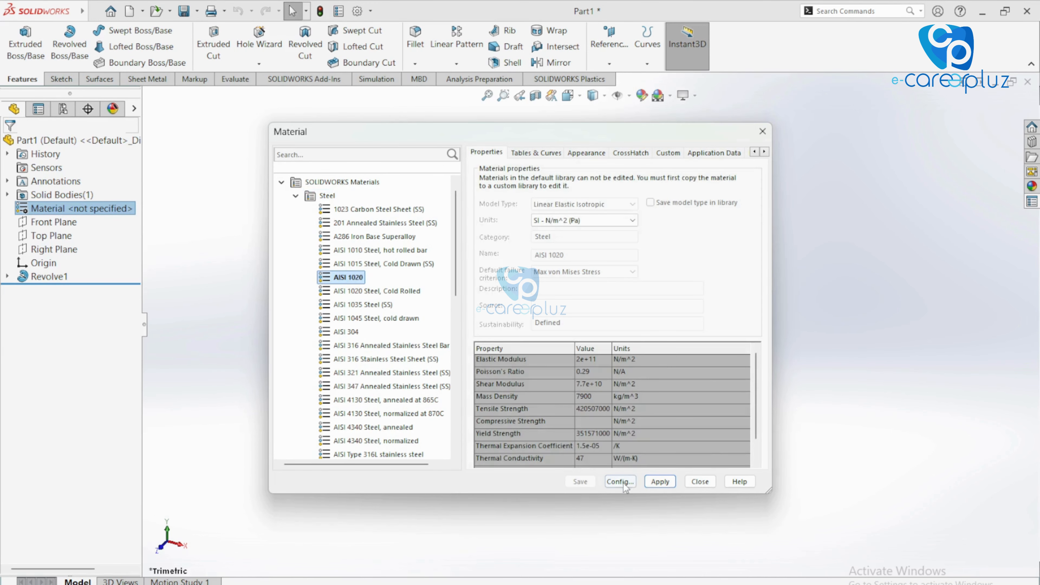
{"action": "left_click", "coordinate": [647, 483]}
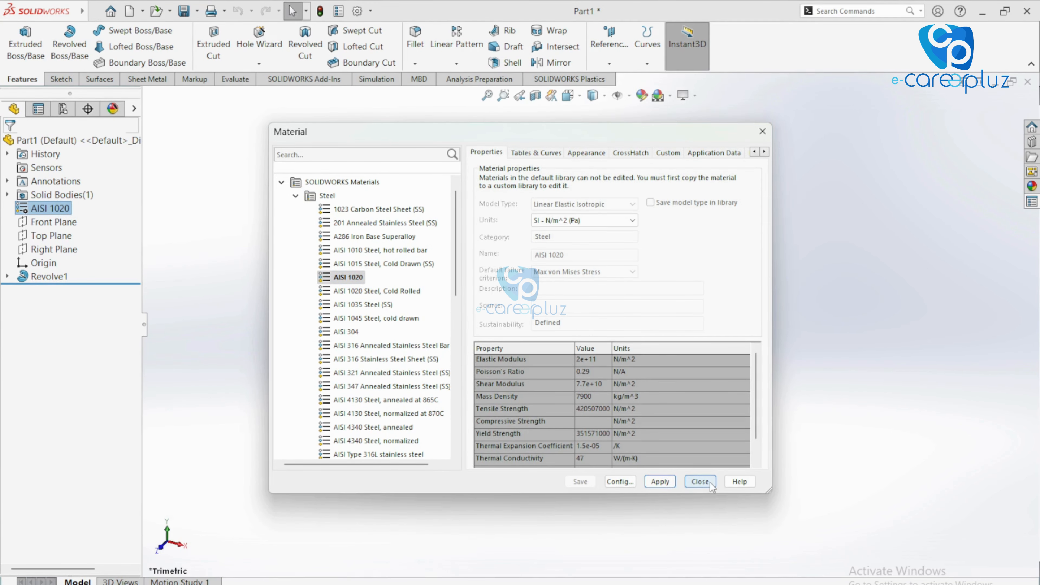
{"action": "left_click", "coordinate": [700, 482]}
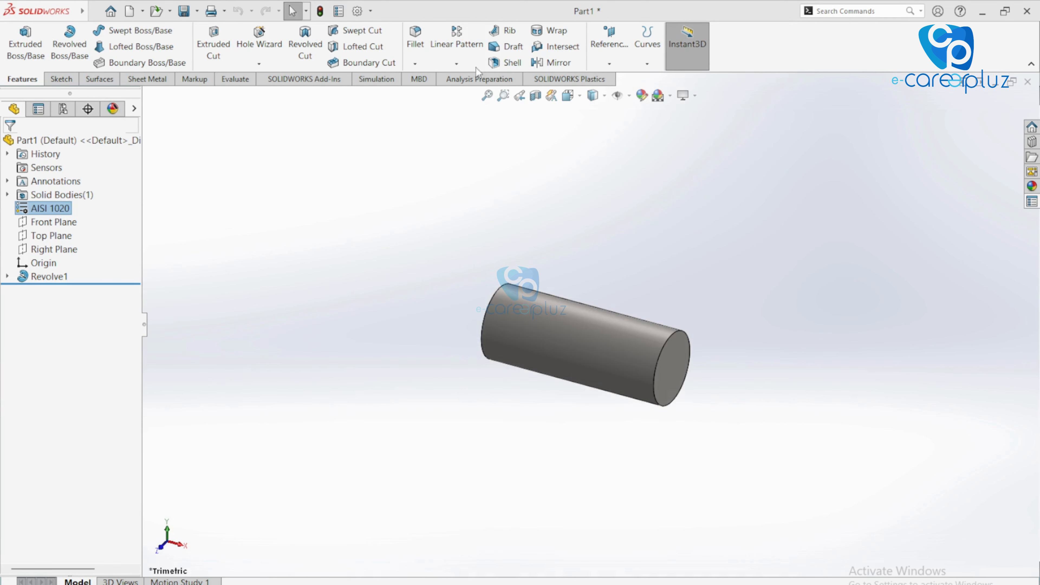
{"action": "left_click", "coordinate": [339, 16]}
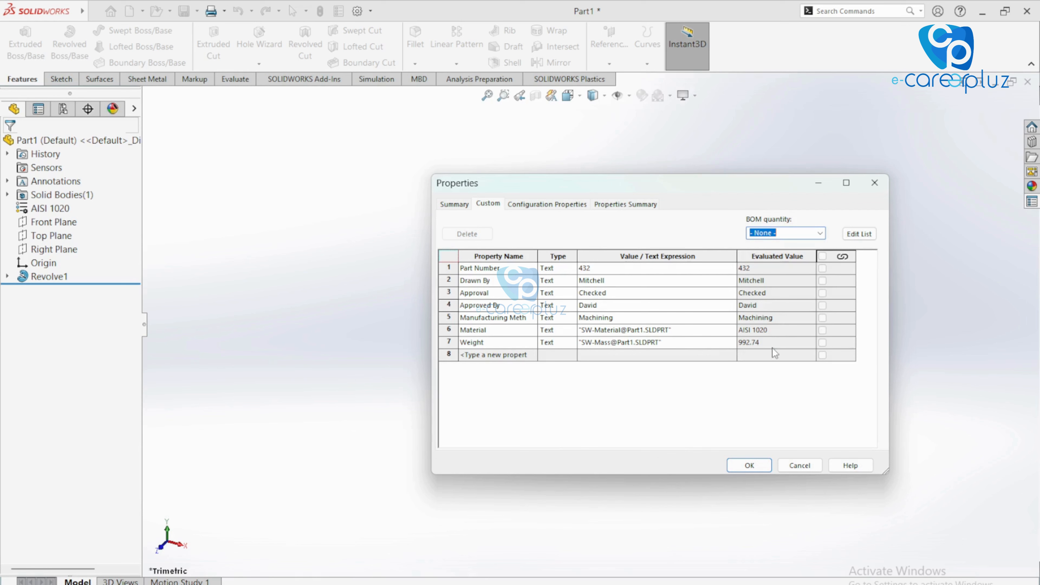
{"action": "left_click", "coordinate": [749, 466]}
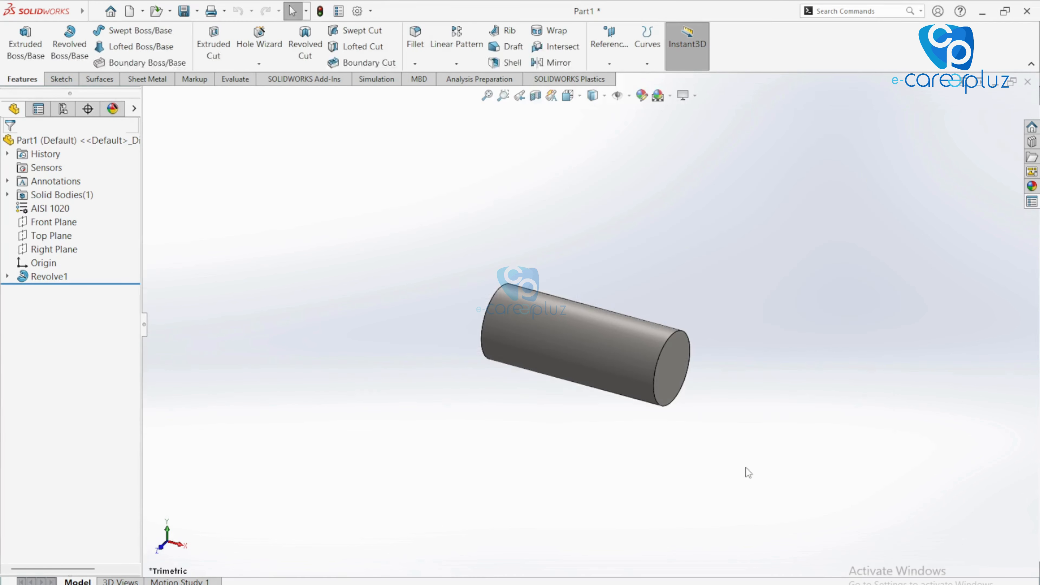
In System Options File Locations, select the Custom Property Files folder entry
{"action": "left_click", "coordinate": [357, 11]}
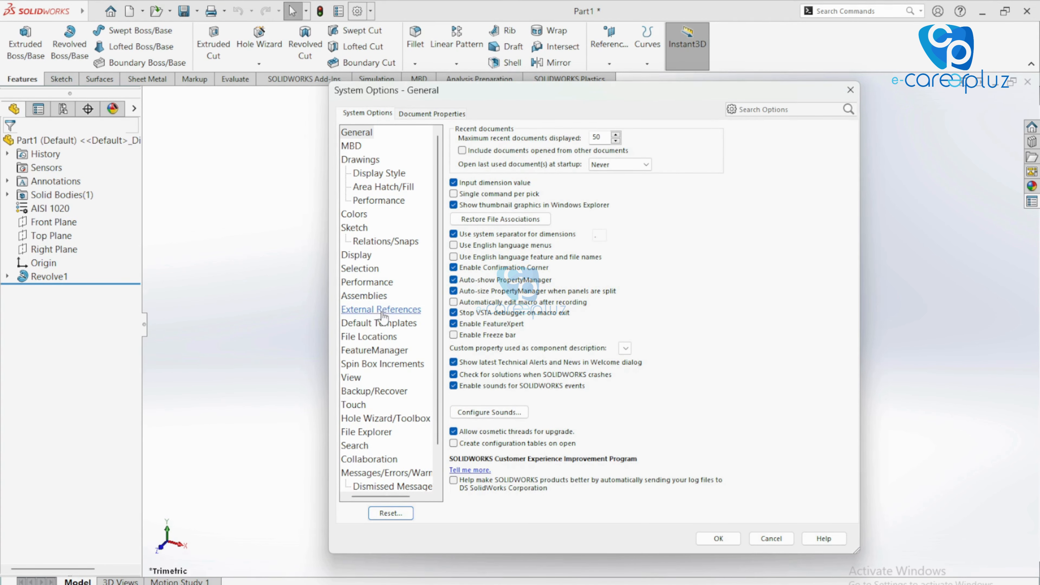
{"action": "left_click", "coordinate": [383, 337]}
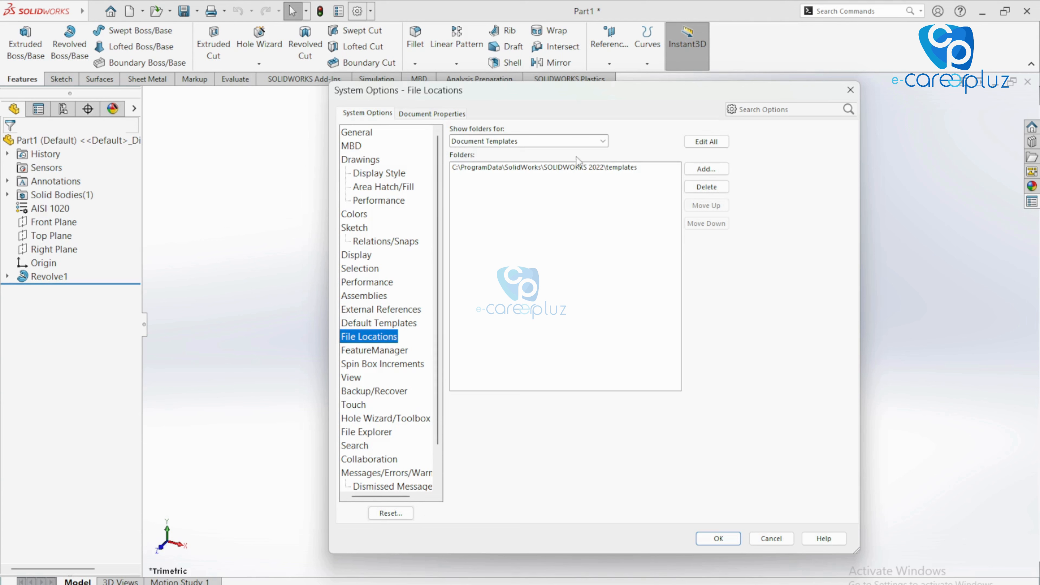
{"action": "left_click", "coordinate": [602, 141]}
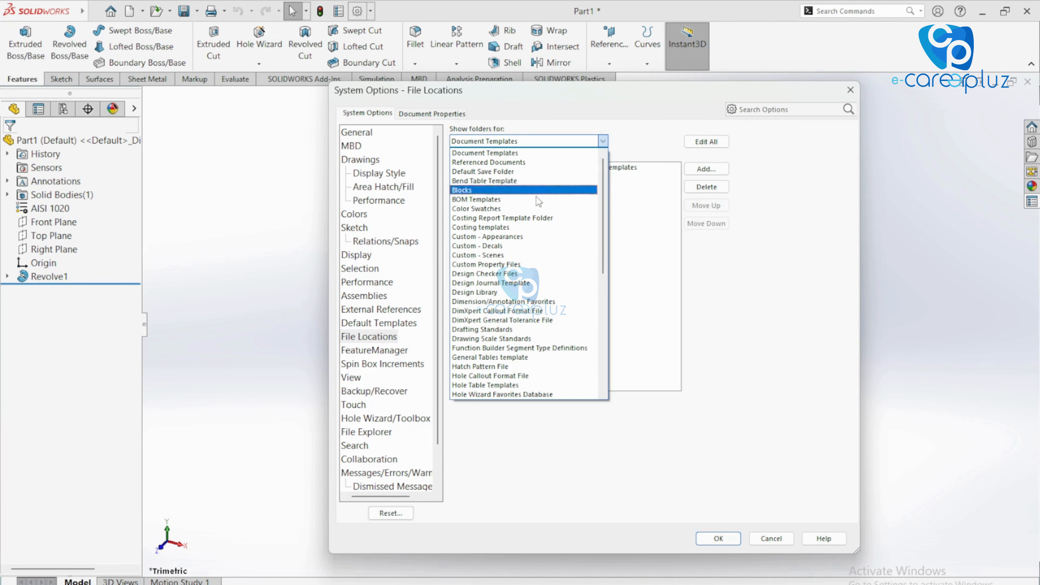
{"action": "left_click", "coordinate": [502, 263]}
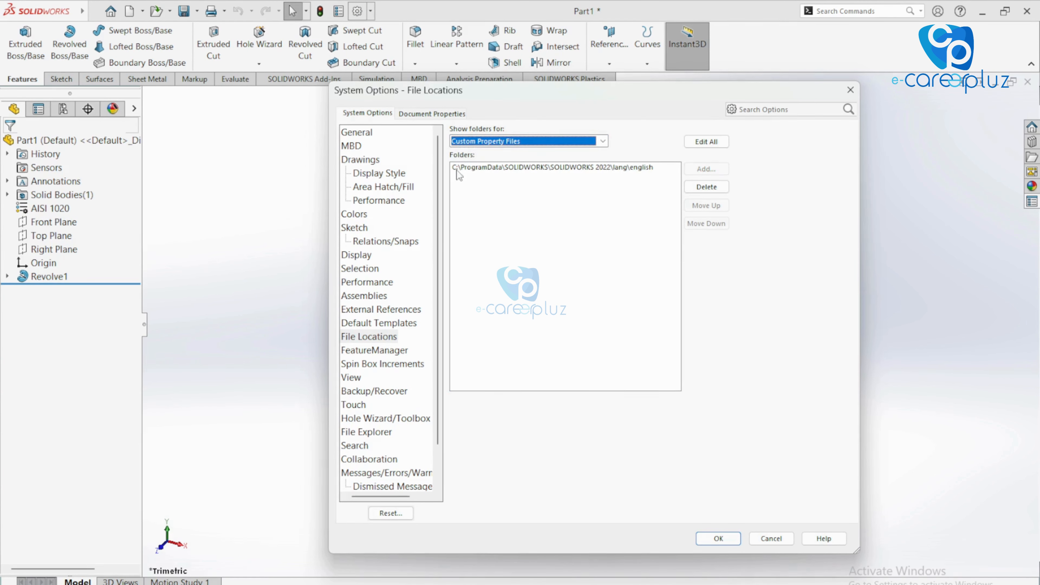
{"action": "left_click", "coordinate": [607, 170]}
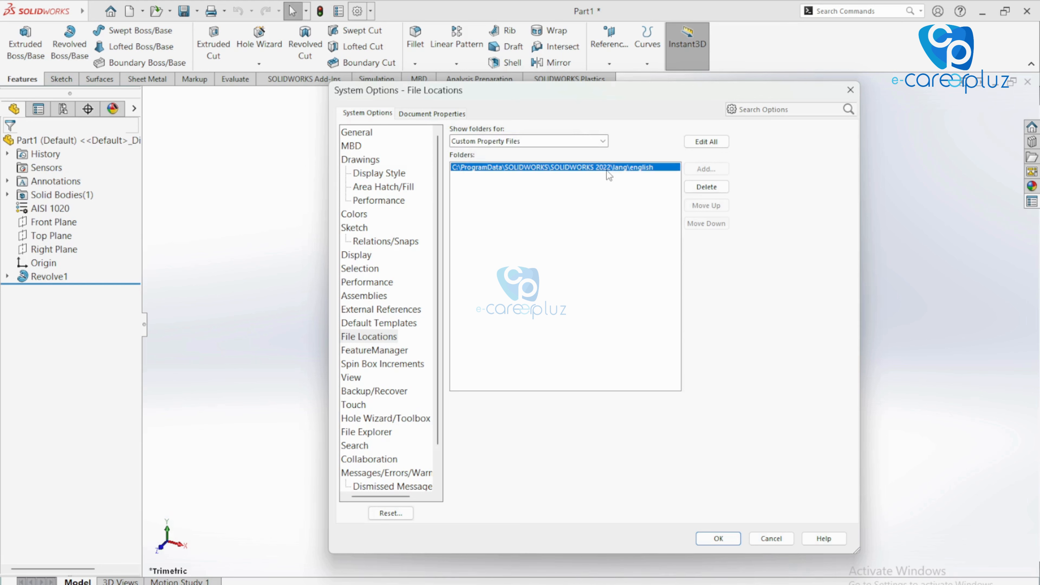
Set the Custom Property Files path to C:\ProgramData\SOLIDWORKS\SOLIDWORKS 2022\lang\english, save, and close Options
{"action": "left_click", "coordinate": [705, 144]}
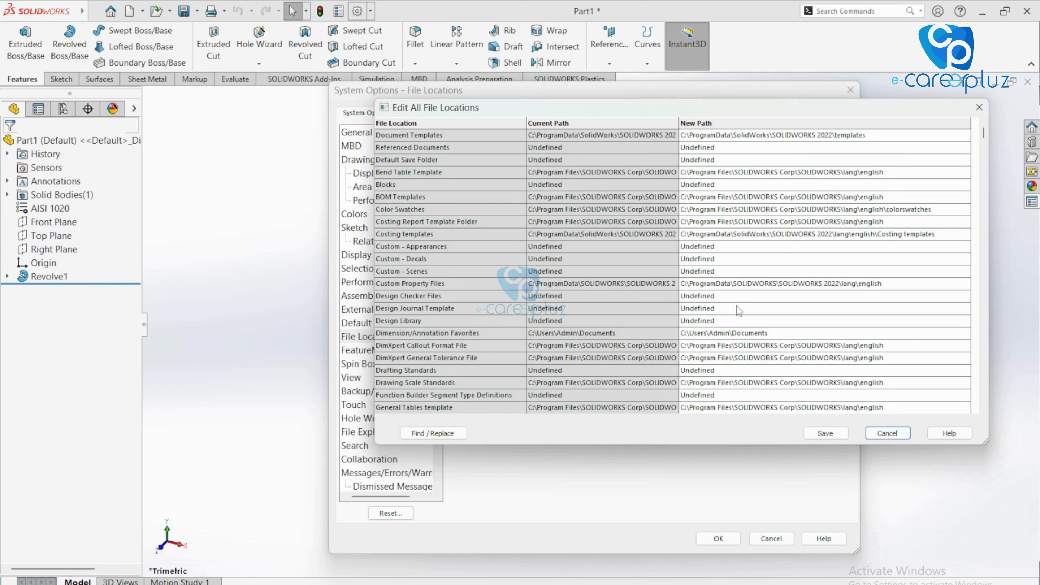
{"action": "left_click", "coordinate": [749, 284]}
{"action": "double_click", "coordinate": [748, 284]}
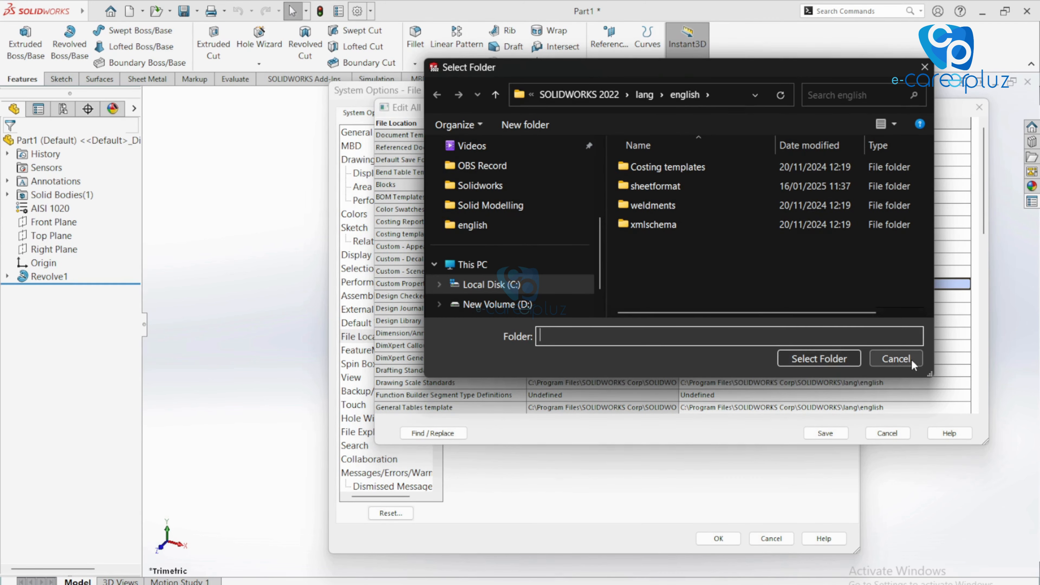
{"action": "left_click", "coordinate": [897, 359]}
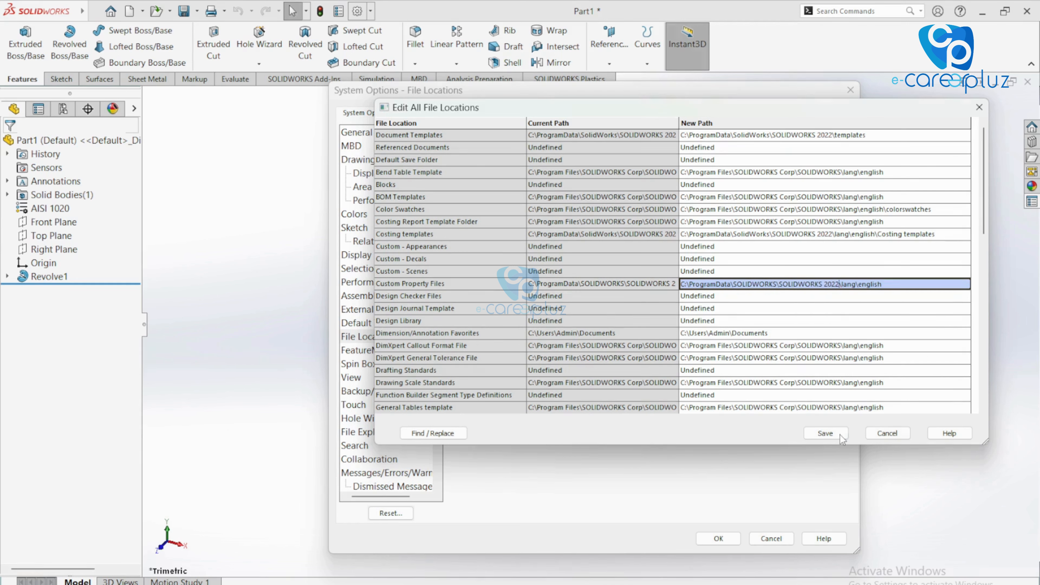
{"action": "left_click", "coordinate": [836, 434]}
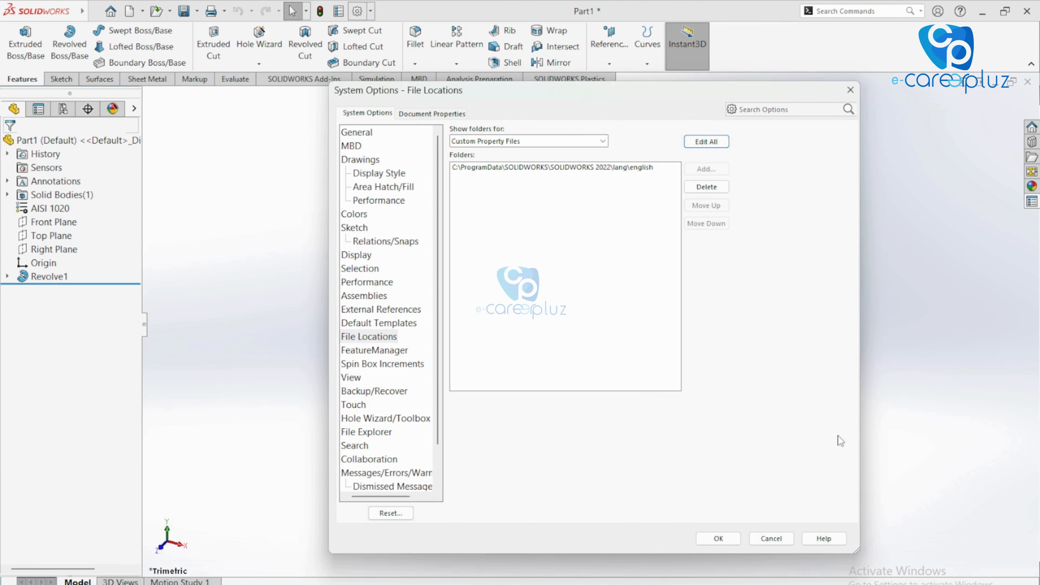
{"action": "left_click", "coordinate": [735, 539]}
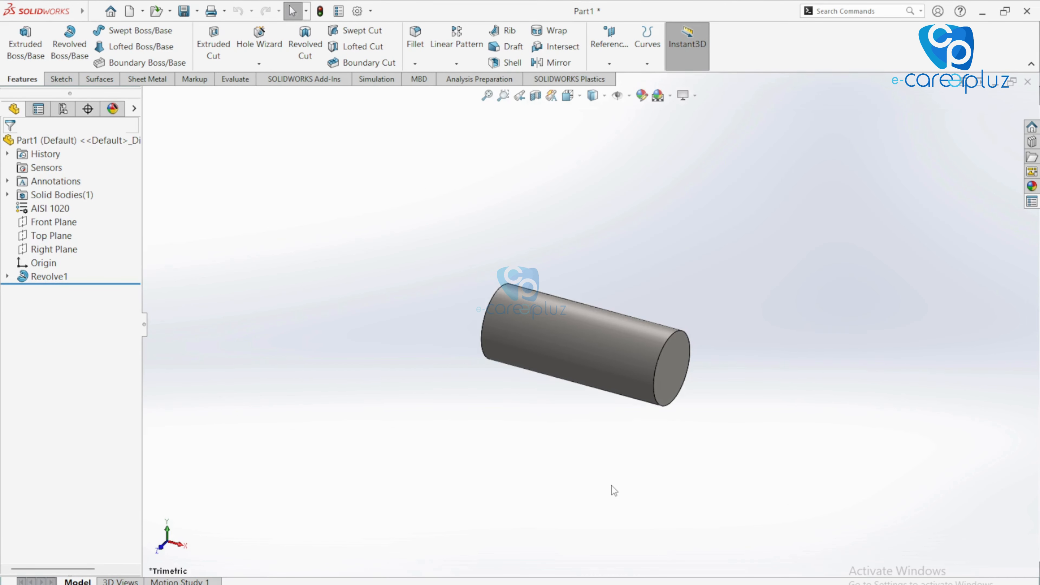